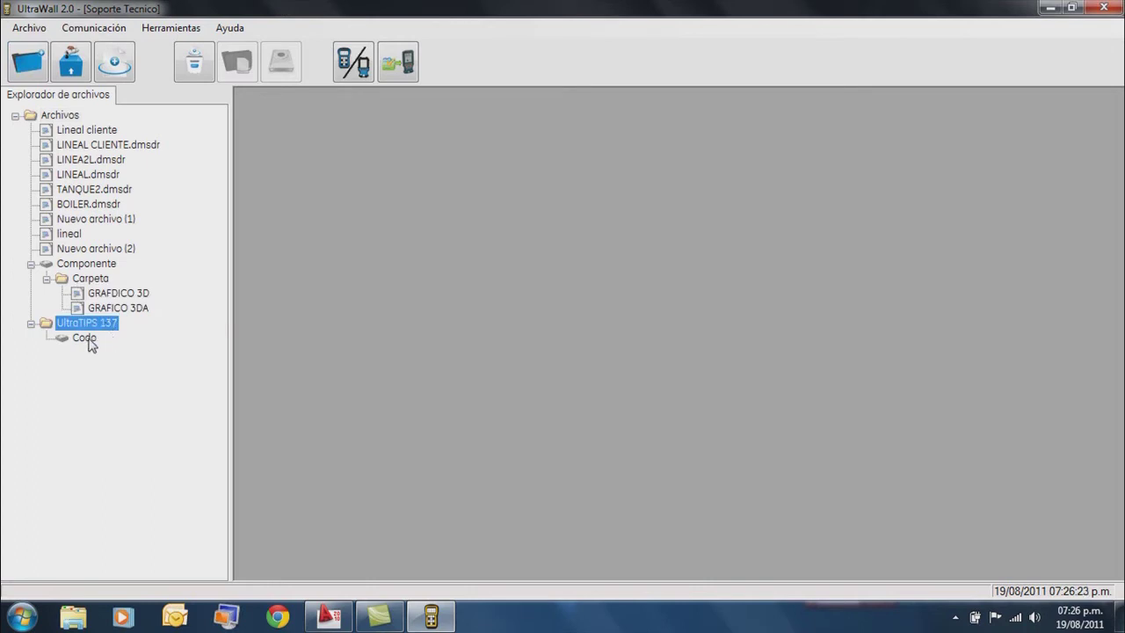
For Codo, choose DMSGo inspection files as the source and select F:\DMSGO\G125A.dmsdr.
{"action": "left_click", "coordinate": [87, 340]}
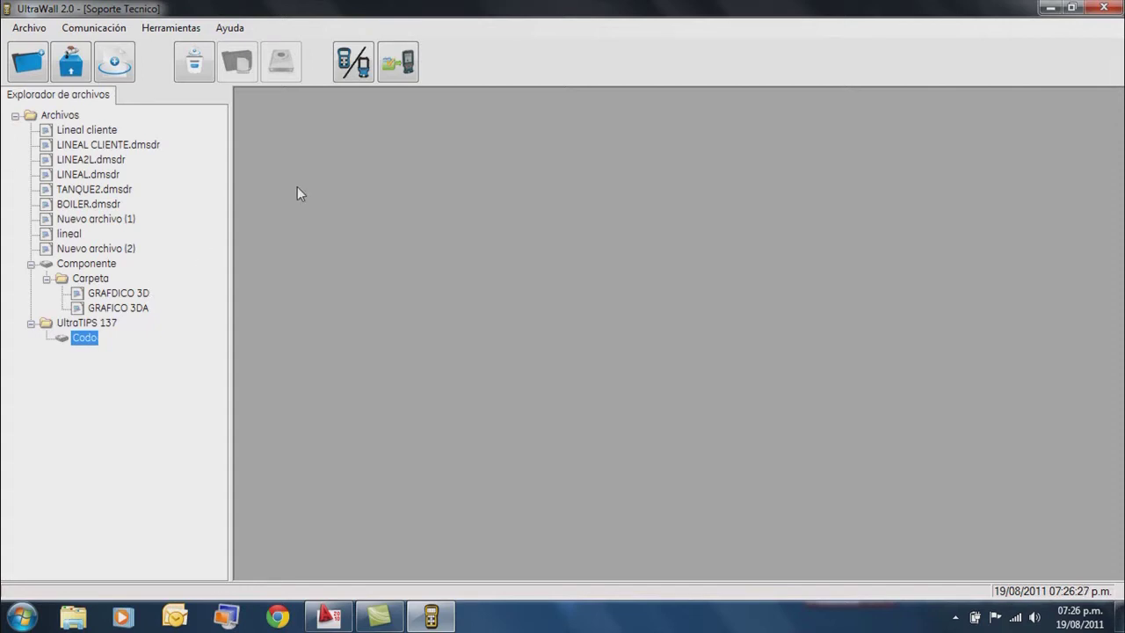
{"action": "left_click", "coordinate": [347, 74]}
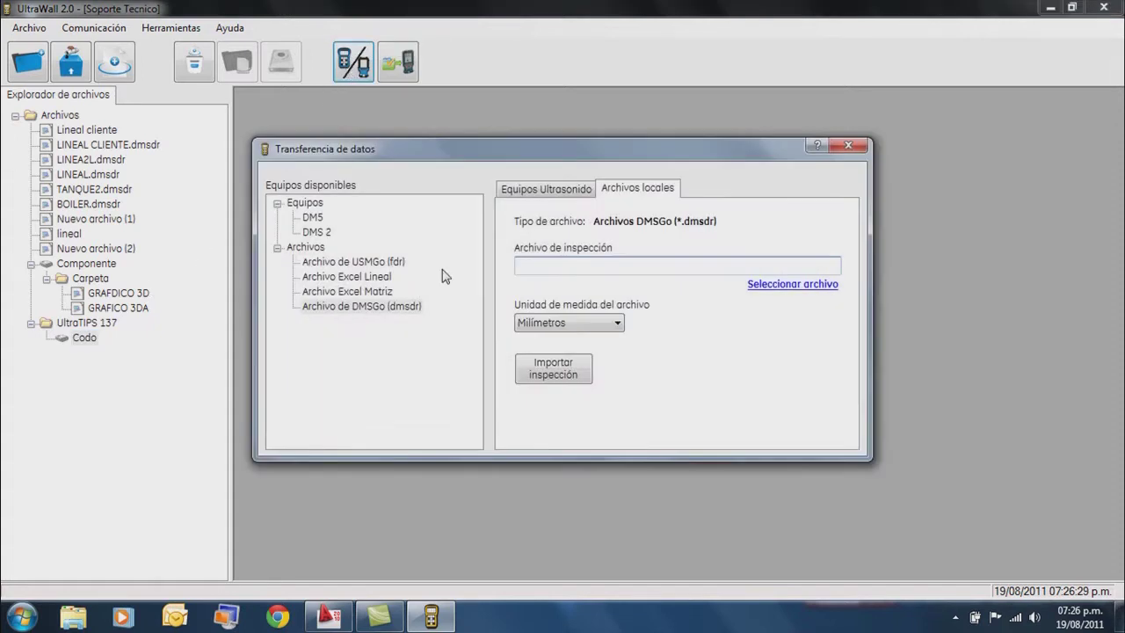
{"action": "left_click", "coordinate": [404, 307]}
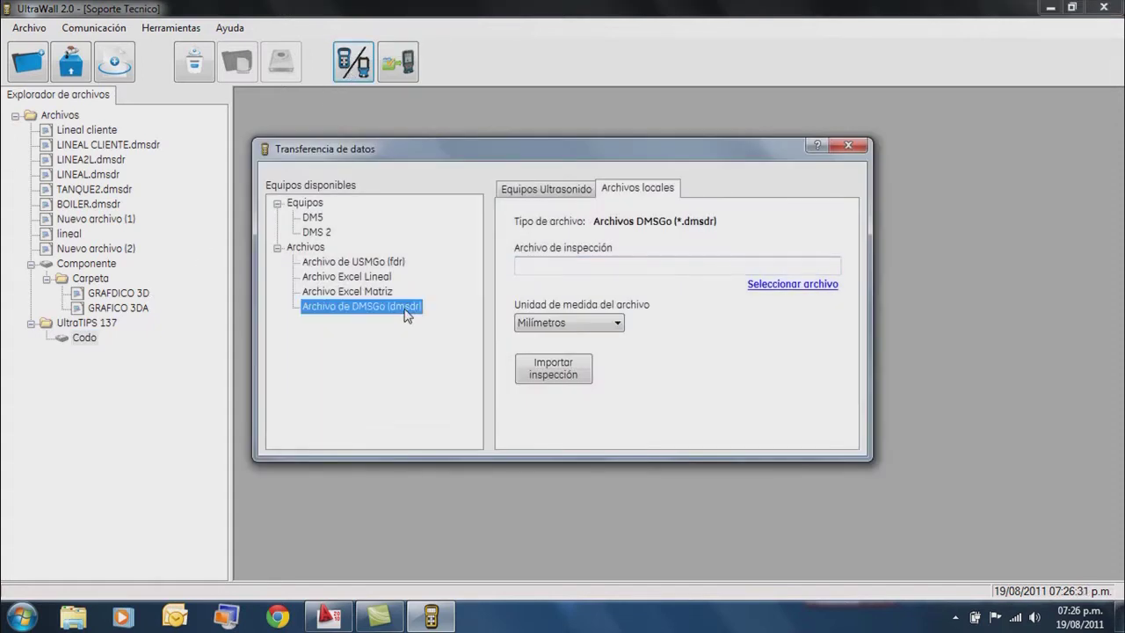
{"action": "left_click", "coordinate": [801, 290]}
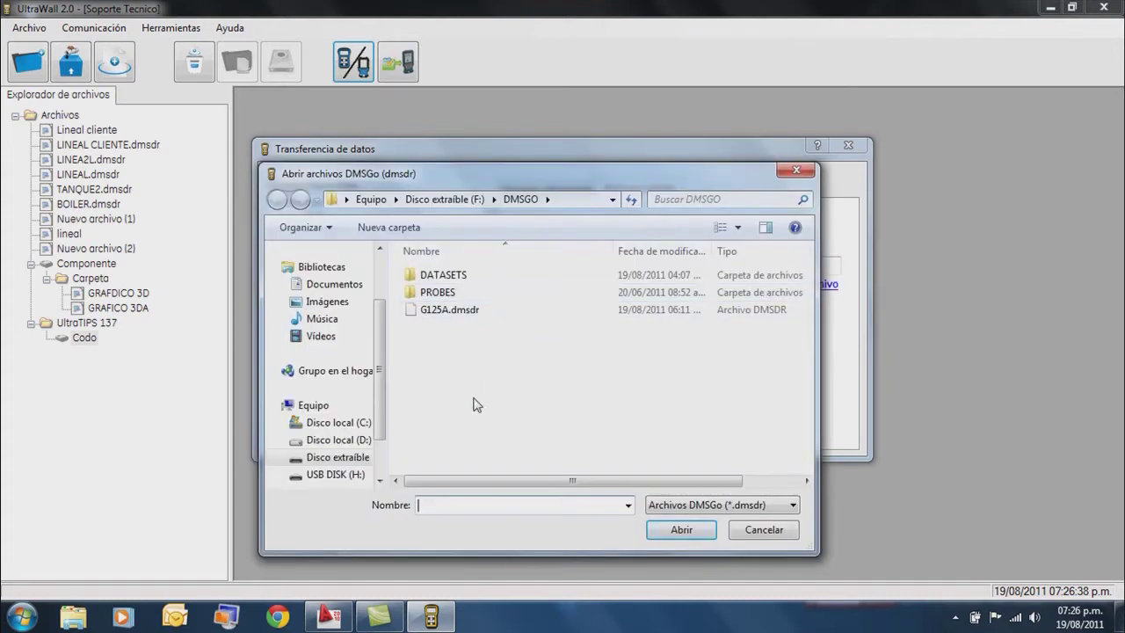
{"action": "left_click", "coordinate": [338, 457]}
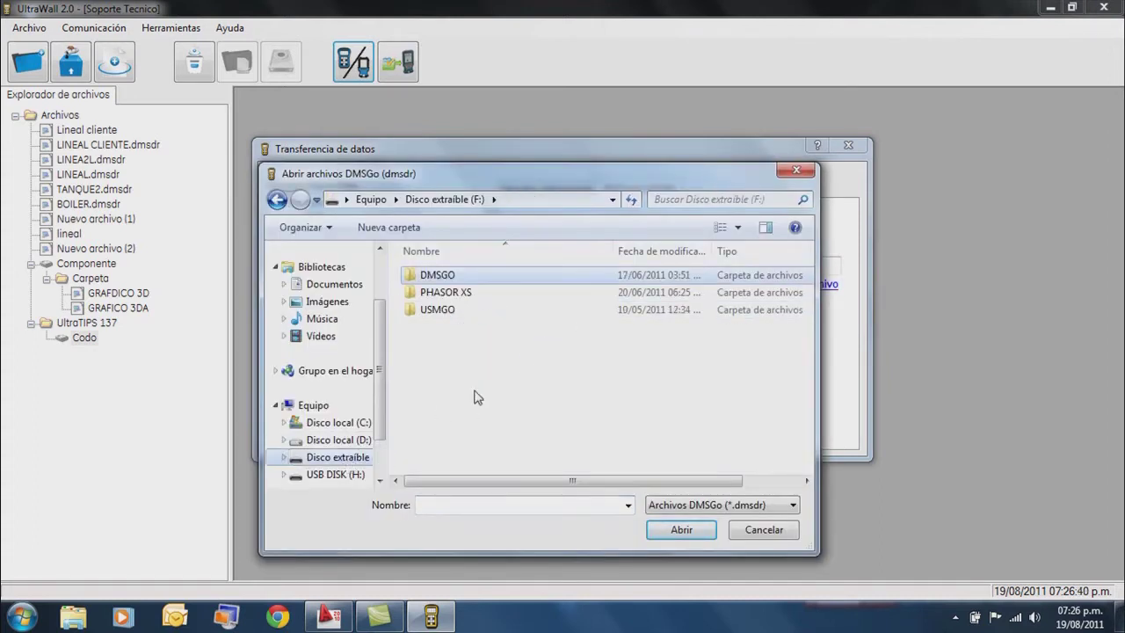
{"action": "double_click", "coordinate": [448, 279]}
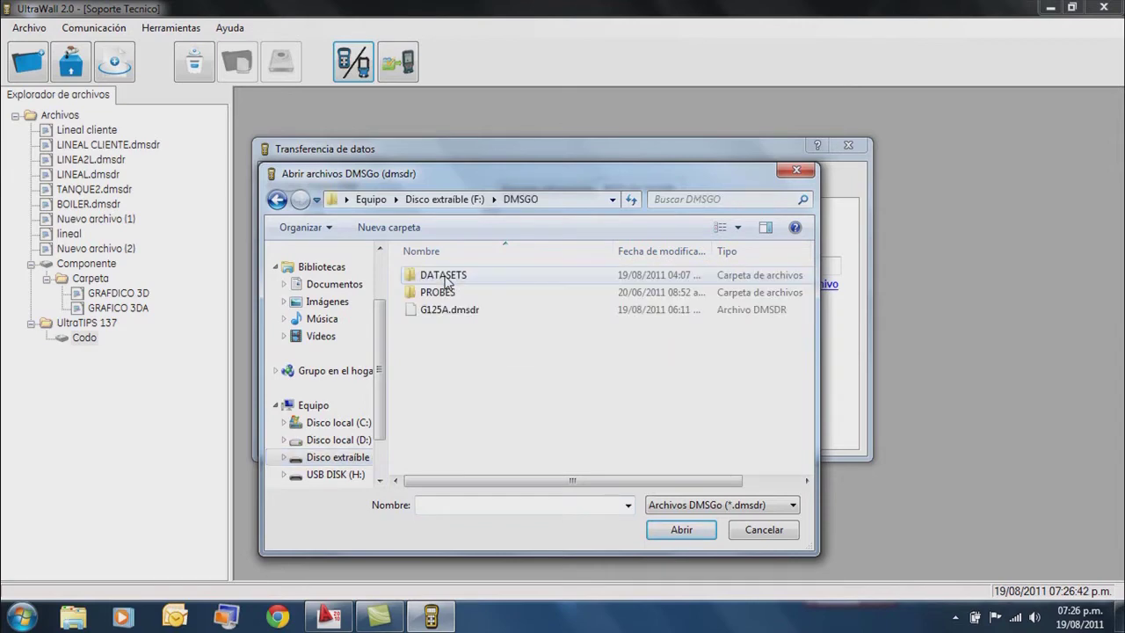
{"action": "left_click", "coordinate": [453, 312]}
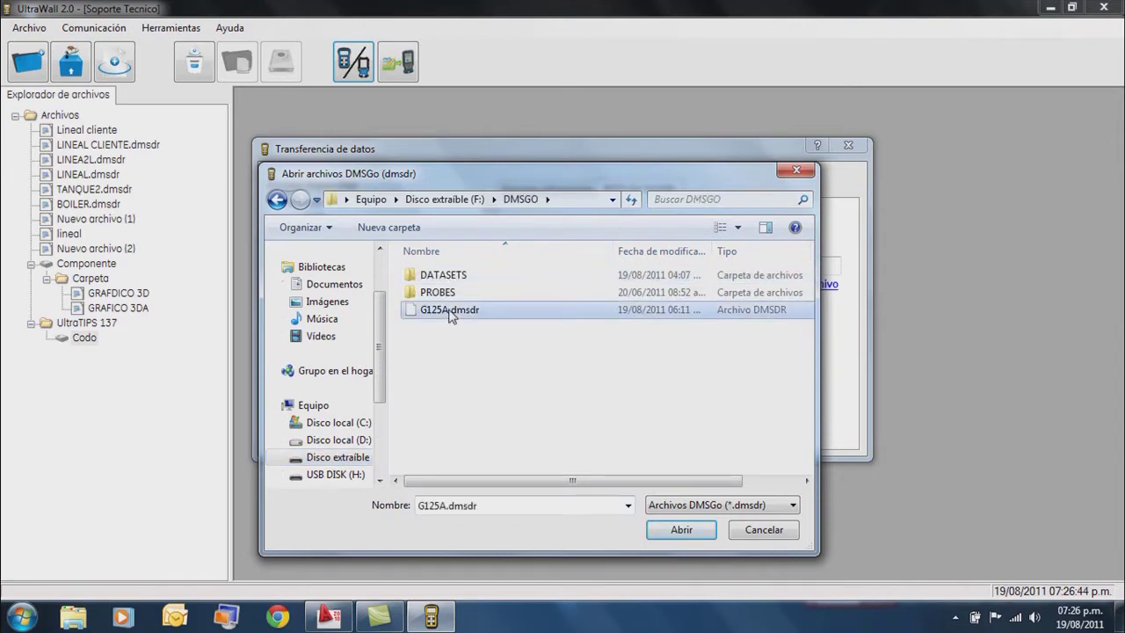
{"action": "left_click", "coordinate": [681, 531]}
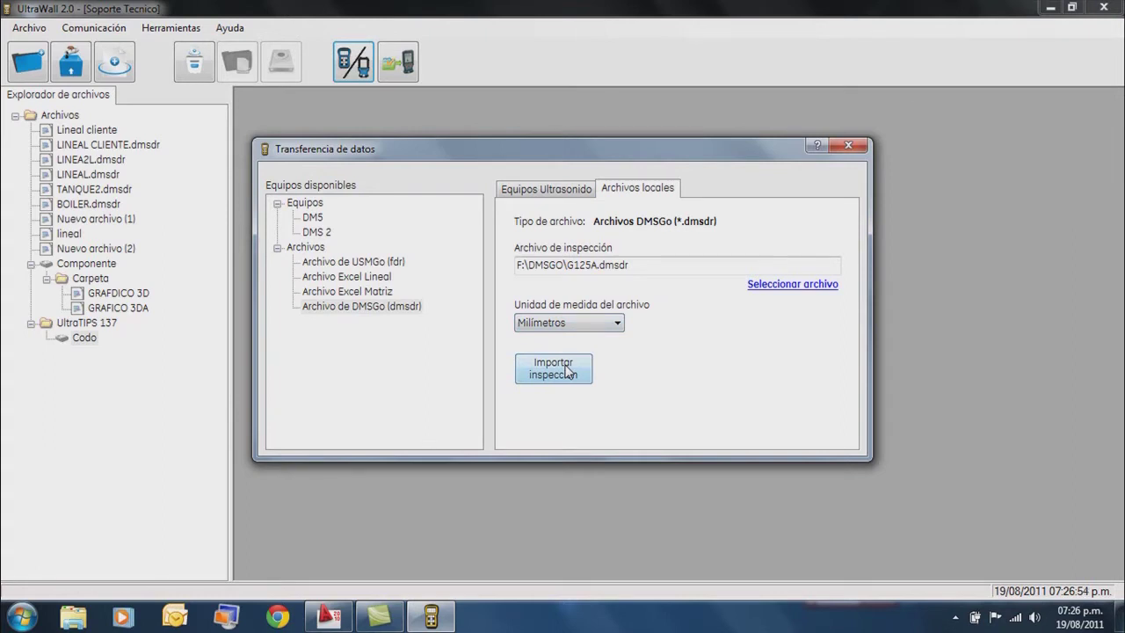
Import the G125A inspection with material Acero 1020, confirming it as a new file.
{"action": "left_click", "coordinate": [567, 372]}
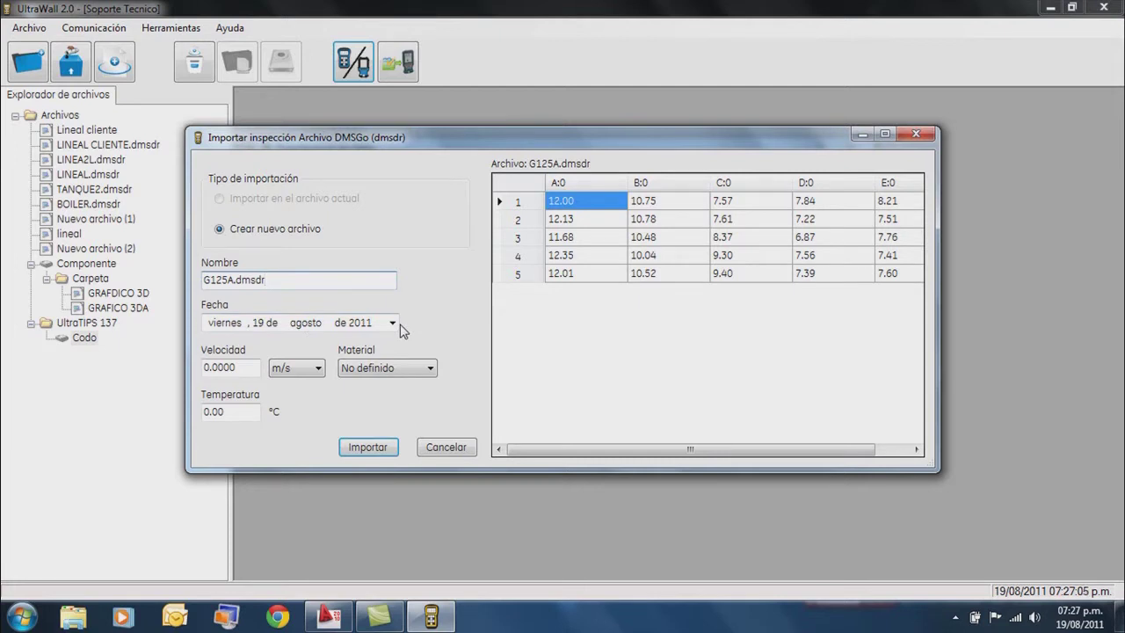
{"action": "left_click", "coordinate": [430, 370]}
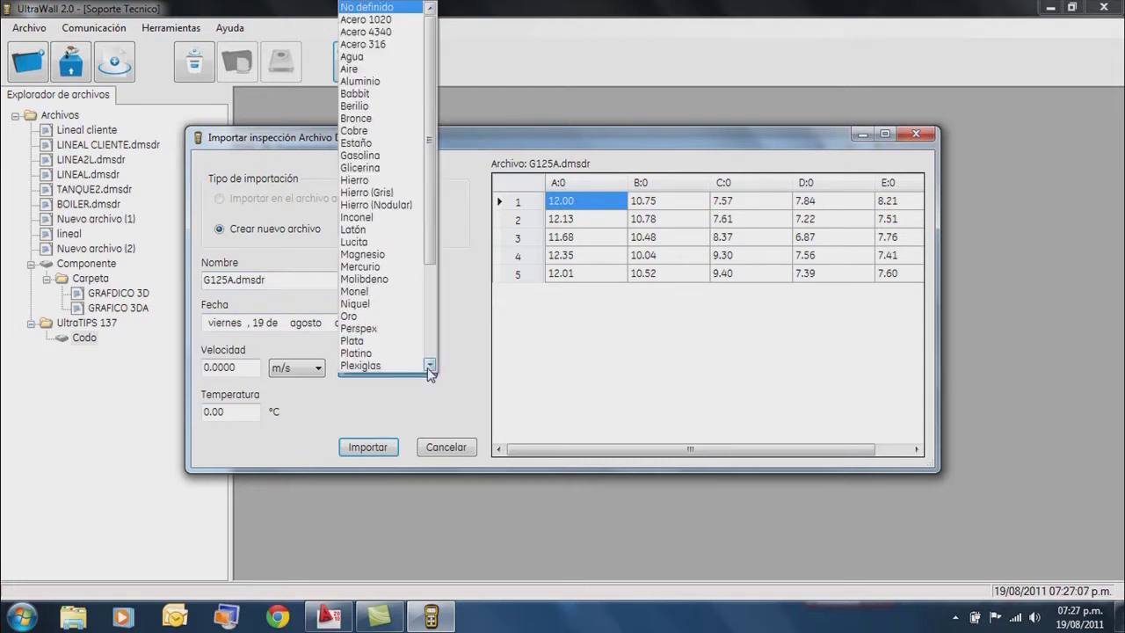
{"action": "left_click", "coordinate": [390, 19]}
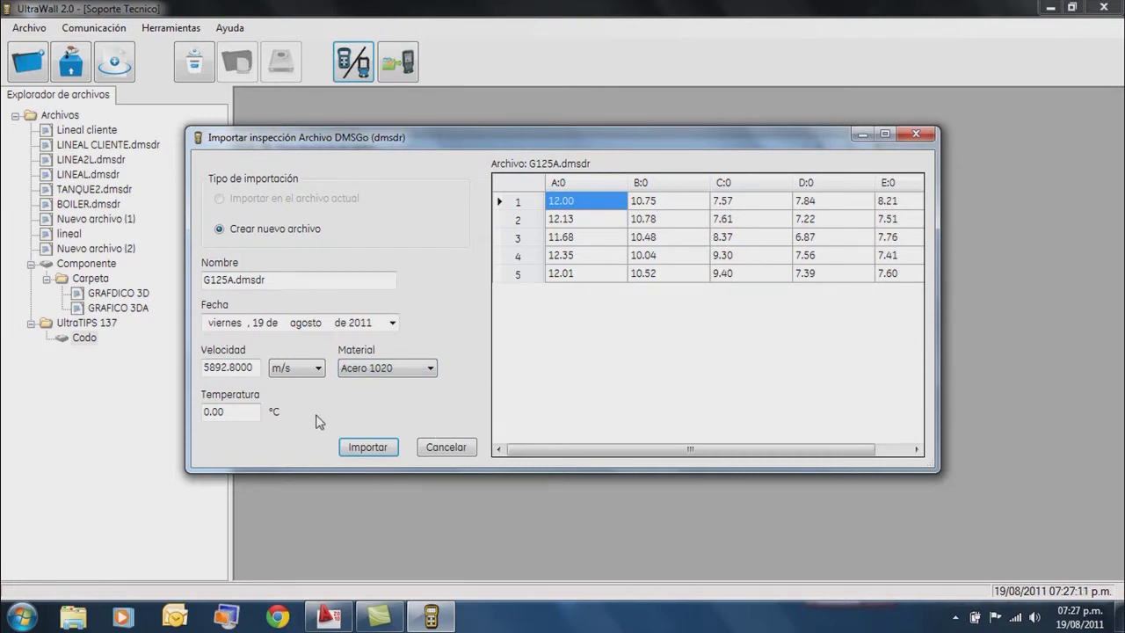
{"action": "left_click", "coordinate": [367, 447]}
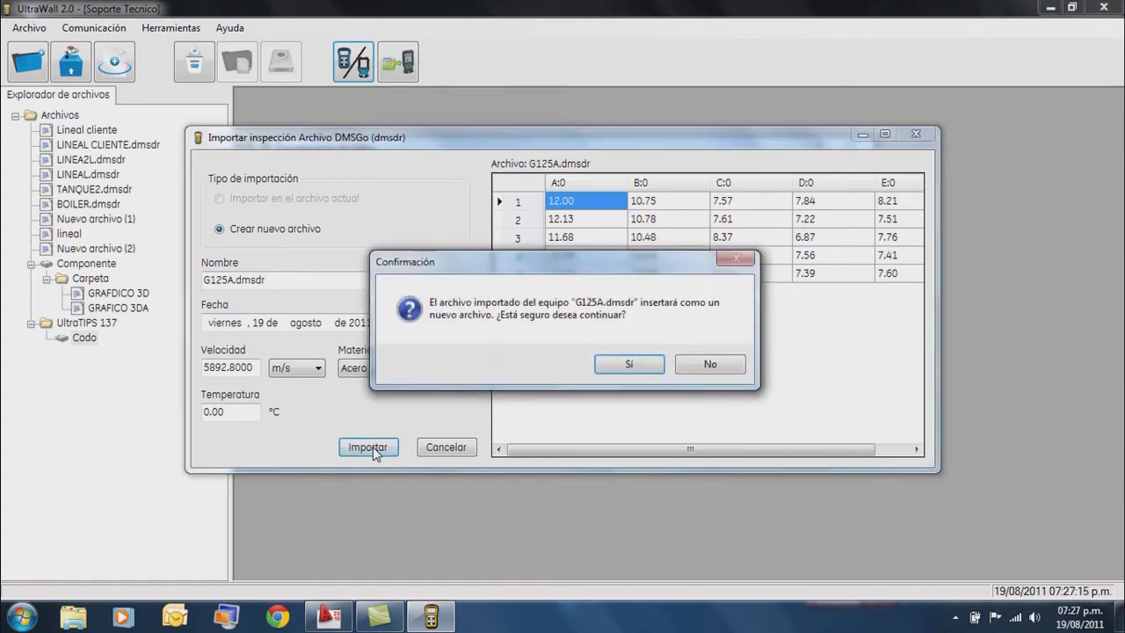
{"action": "left_click", "coordinate": [632, 366]}
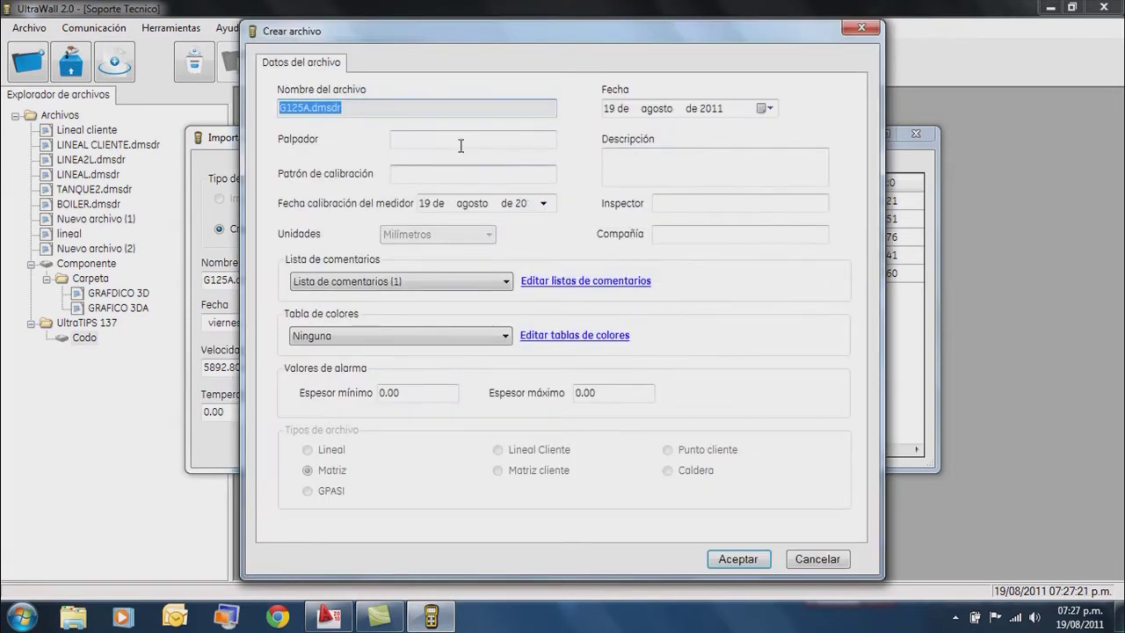
Enter probe D-525, calibration block B-320, the inspector's name and the company name.
{"action": "left_click", "coordinate": [395, 139]}
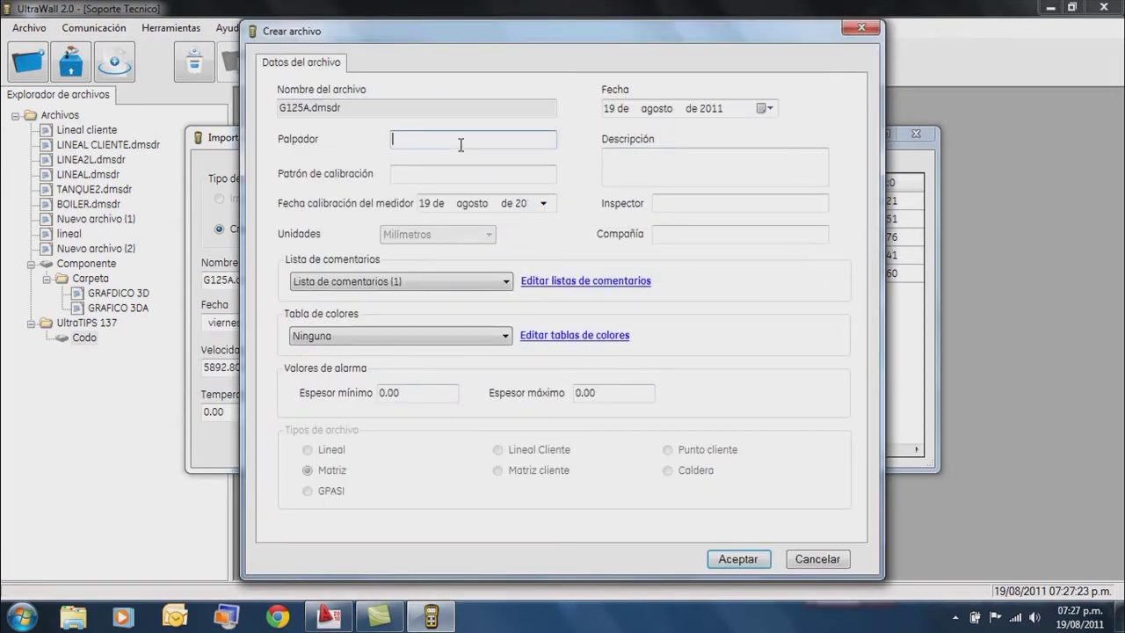
{"action": "type", "text": "D-525"}
{"action": "left_click", "coordinate": [460, 173]}
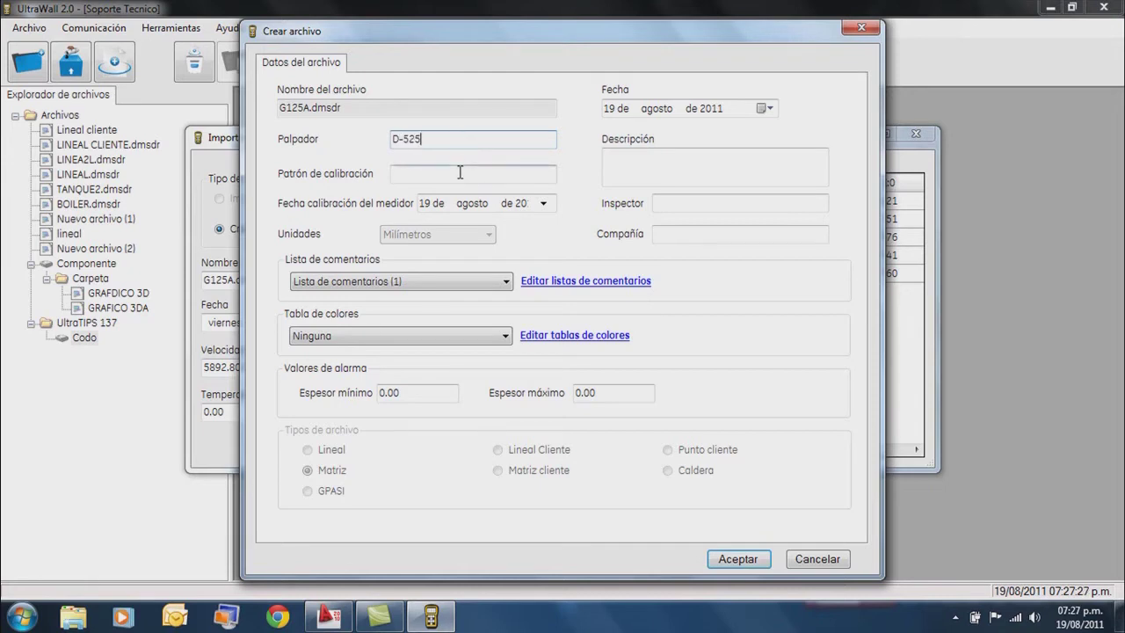
{"action": "type", "text": "B"}
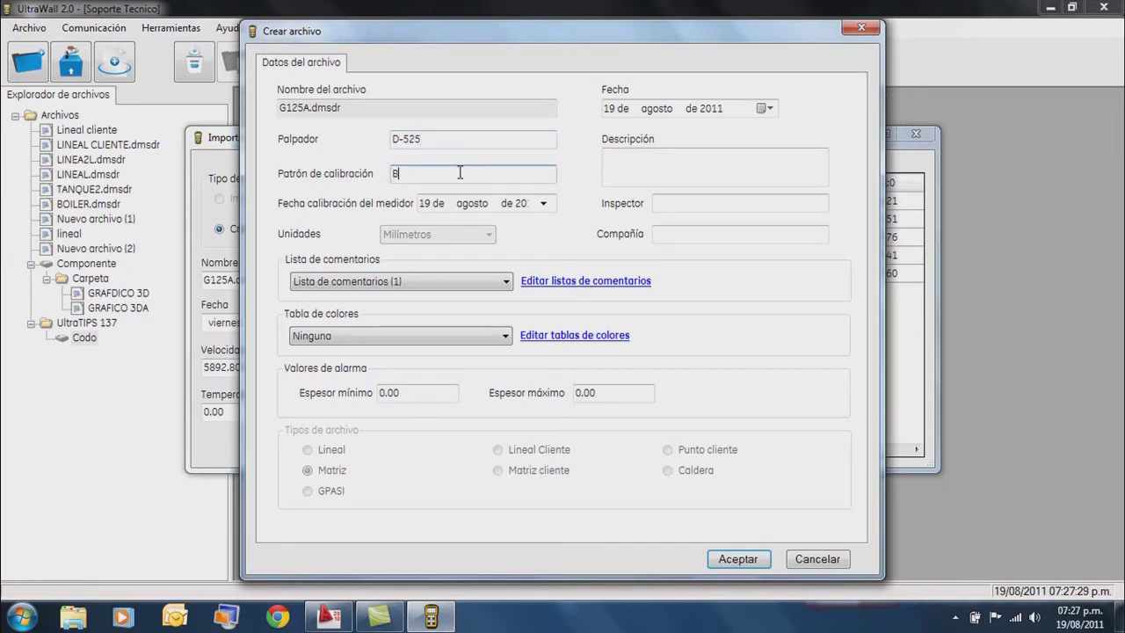
{"action": "type", "text": "-320"}
{"action": "left_click", "coordinate": [701, 205]}
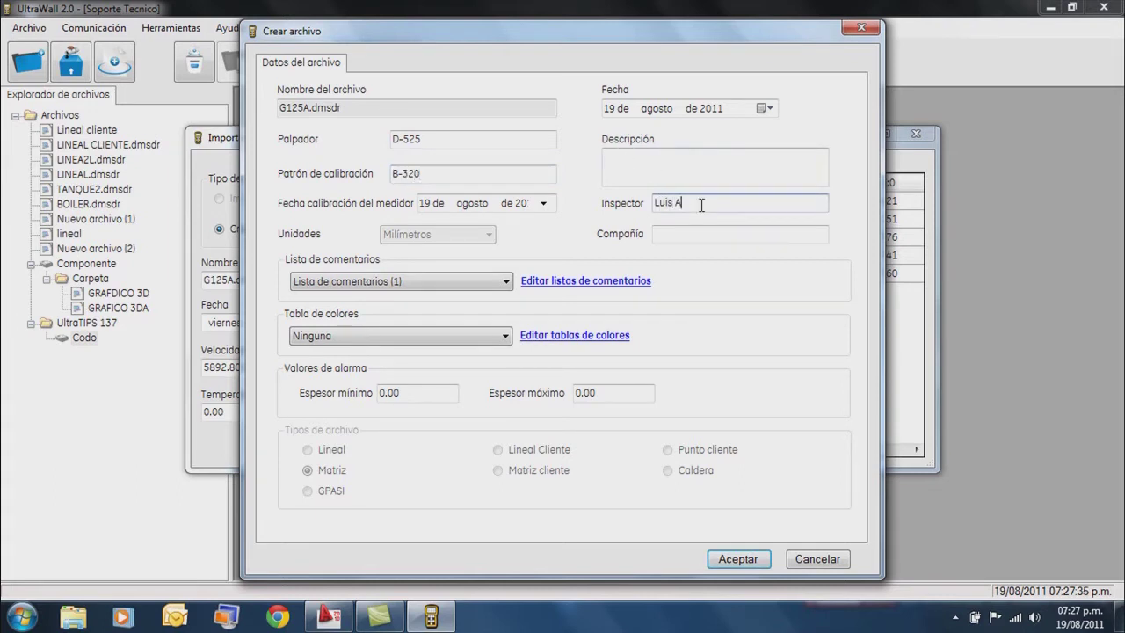
{"action": "left_click", "coordinate": [700, 233]}
{"action": "type", "text": "Llog"}
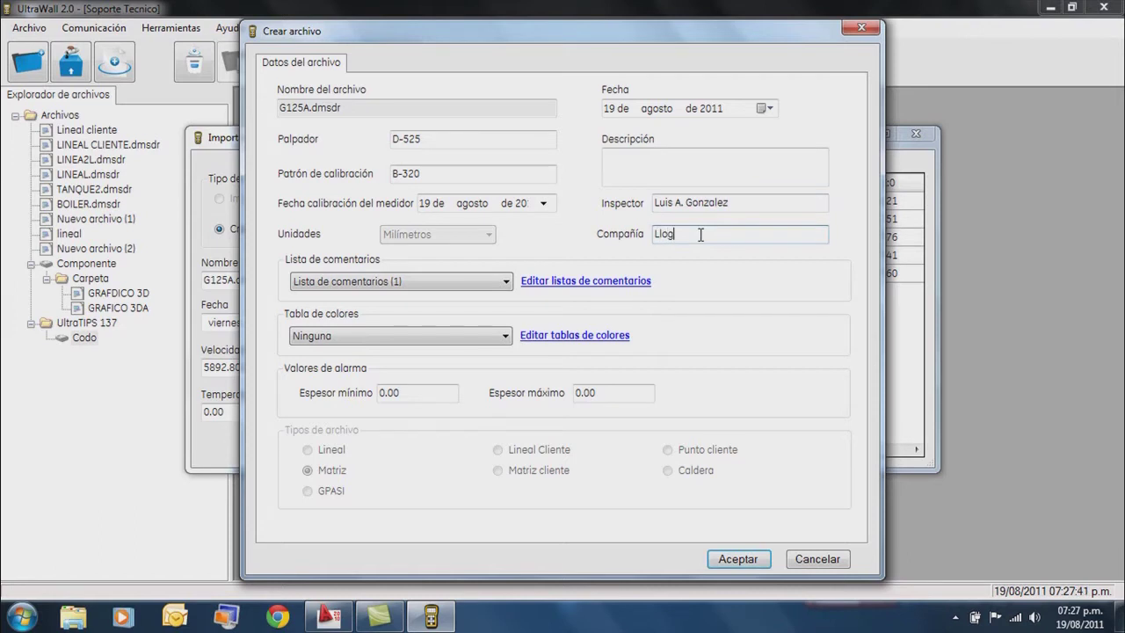
{"action": "type", "text": ", S. A. de C. V."}
Apply the G125A colour table and create the file.
{"action": "left_click", "coordinate": [503, 340]}
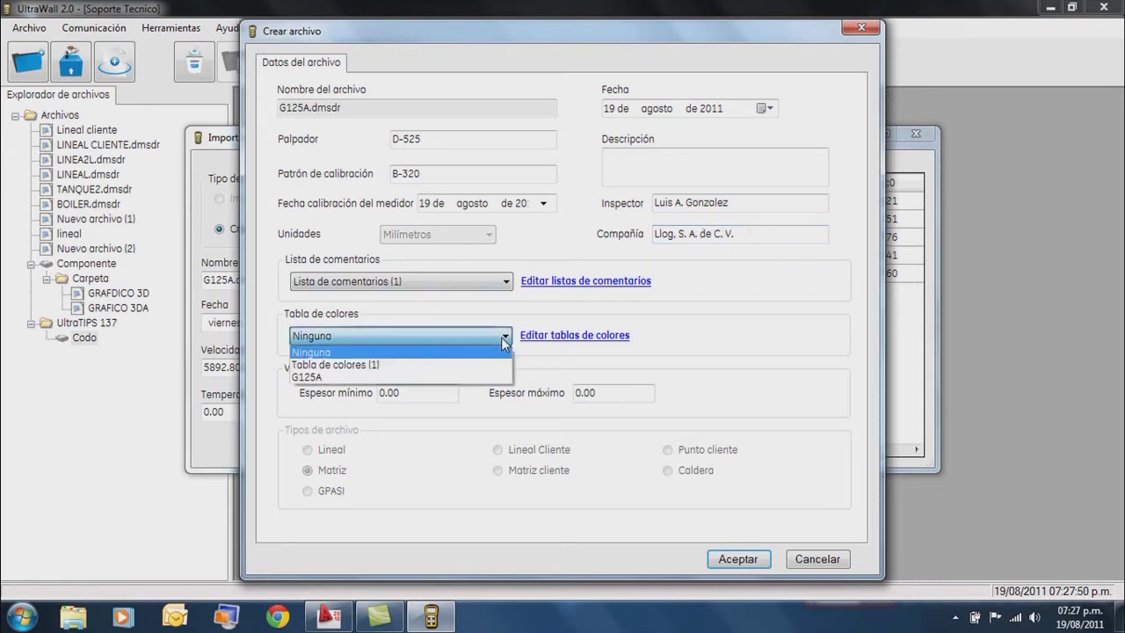
{"action": "left_click", "coordinate": [327, 378]}
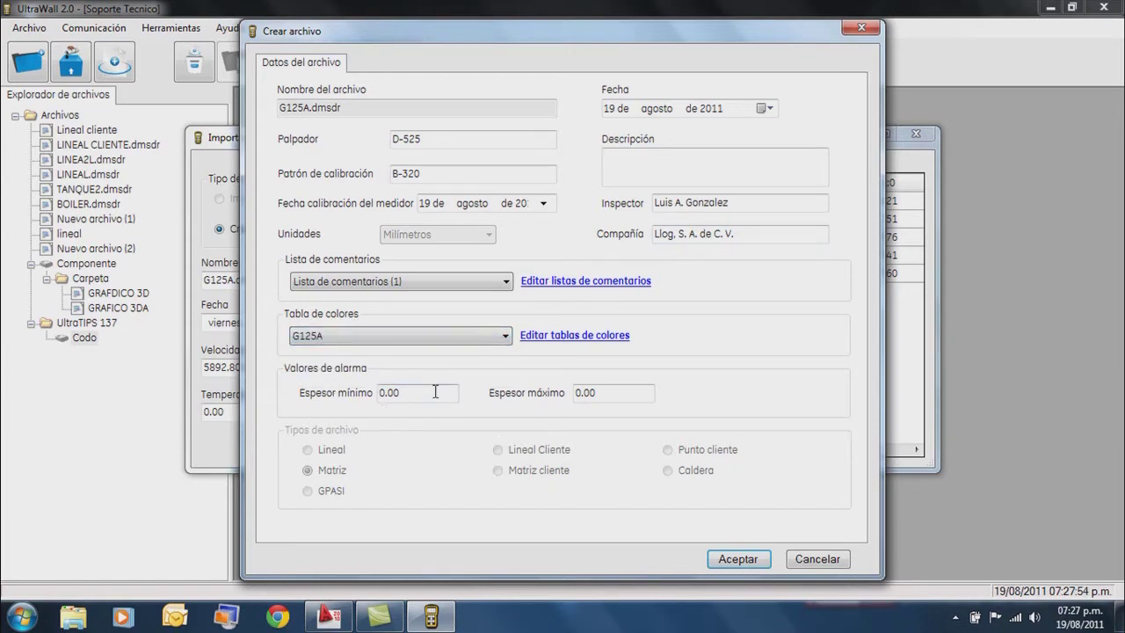
{"action": "left_click", "coordinate": [749, 561]}
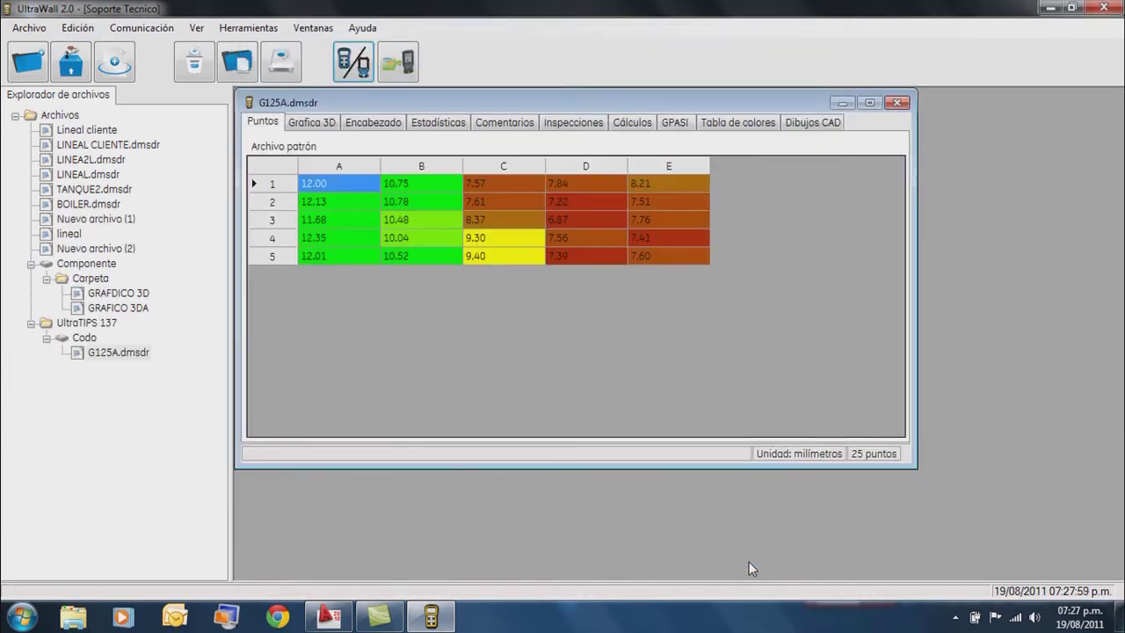
Maximize the G125A.dmsdr window and rotate its 3D thickness surface to a side-on view.
{"action": "double_click", "coordinate": [537, 102]}
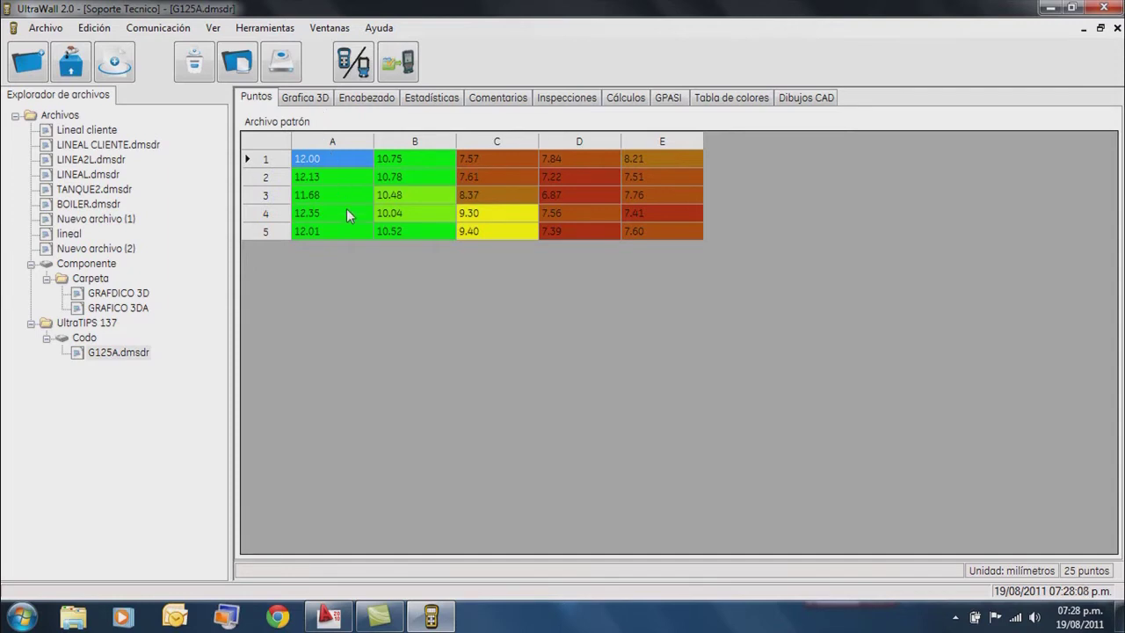
{"action": "left_click", "coordinate": [321, 98]}
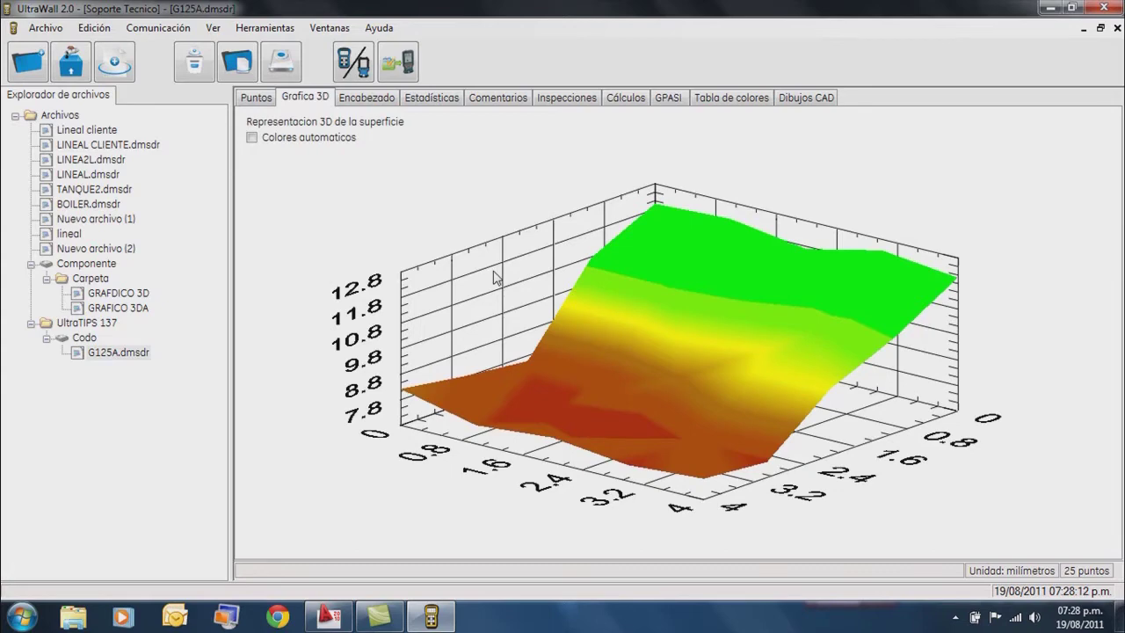
{"action": "left_click_drag", "start_coordinate": [507, 293], "coordinate": [481, 307]}
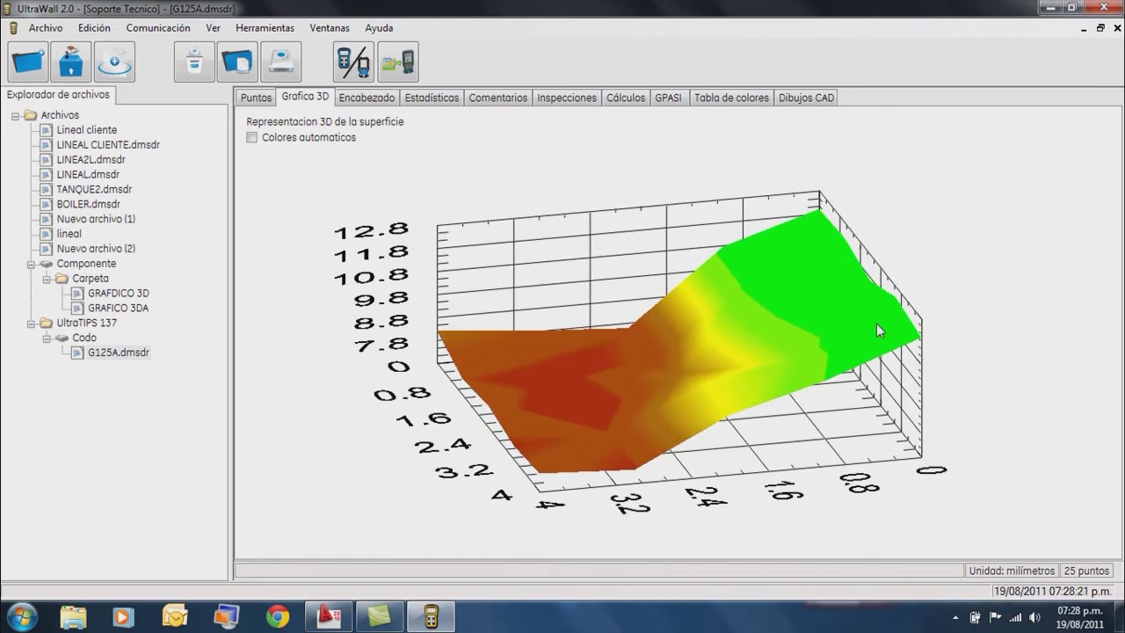
{"action": "left_click_drag", "start_coordinate": [574, 409], "coordinate": [562, 377]}
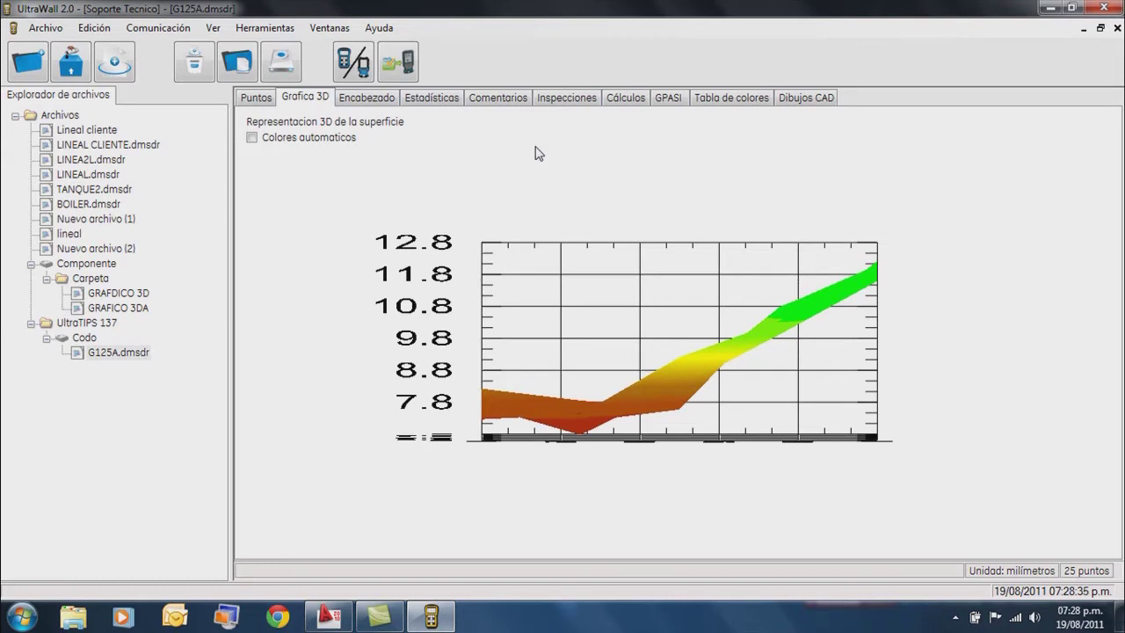
In the corrosion calculations, set the nominal thickness to 12.70.
{"action": "left_click", "coordinate": [626, 99]}
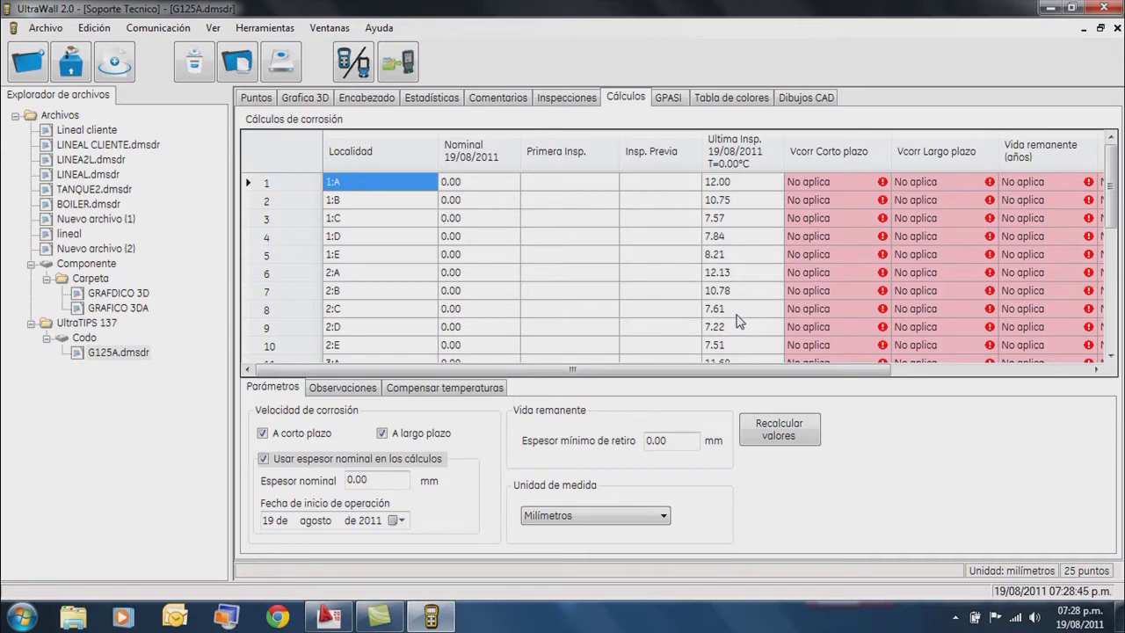
{"action": "left_click", "coordinate": [392, 478]}
{"action": "key", "text": "BackSpace"}
{"action": "key", "text": "BackSpace"}
{"action": "key", "text": "BackSpace"}
{"action": "key", "text": "BackSpace"}
{"action": "type", "text": "12.70"}
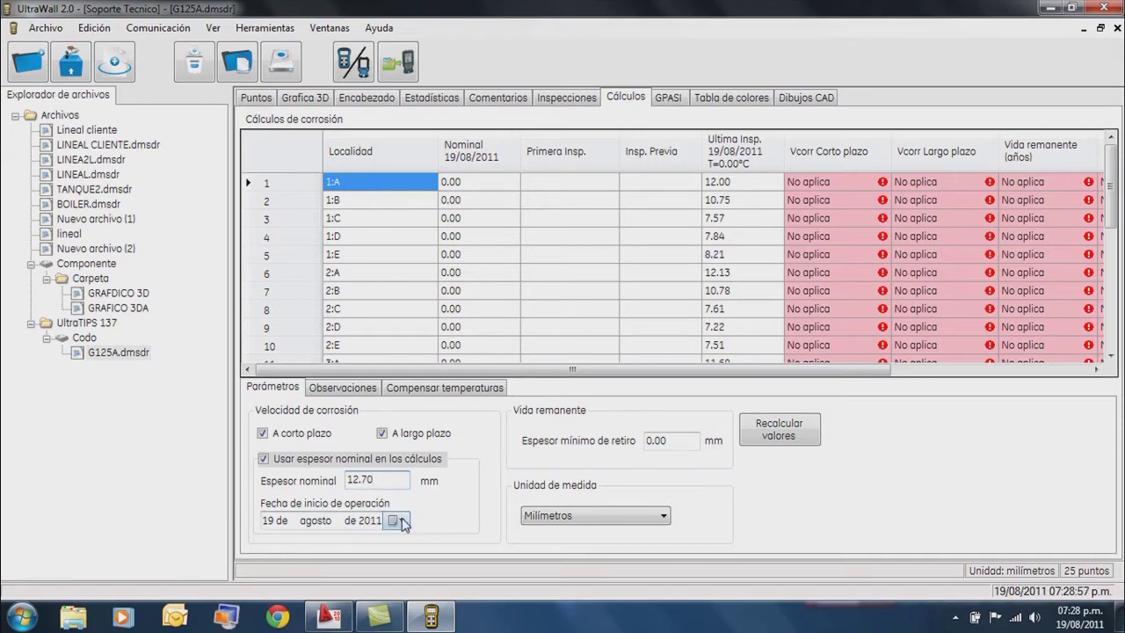
Set the operation start date to 19 July 1990.
{"action": "left_click", "coordinate": [400, 520]}
{"action": "left_click", "coordinate": [372, 399]}
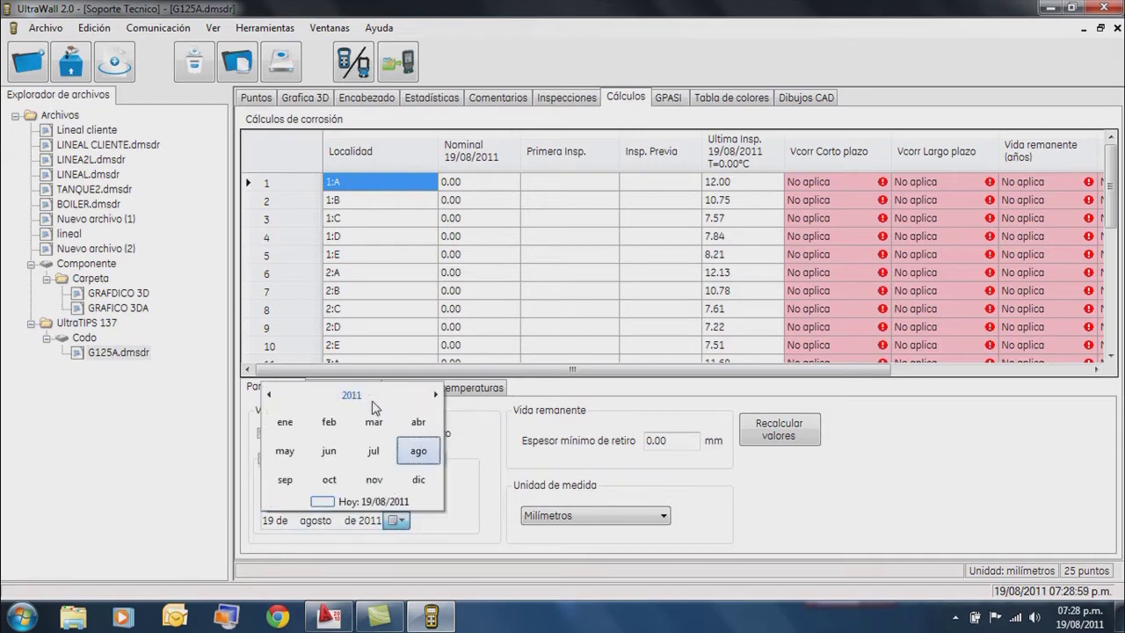
{"action": "left_click", "coordinate": [373, 400]}
{"action": "left_click", "coordinate": [372, 397]}
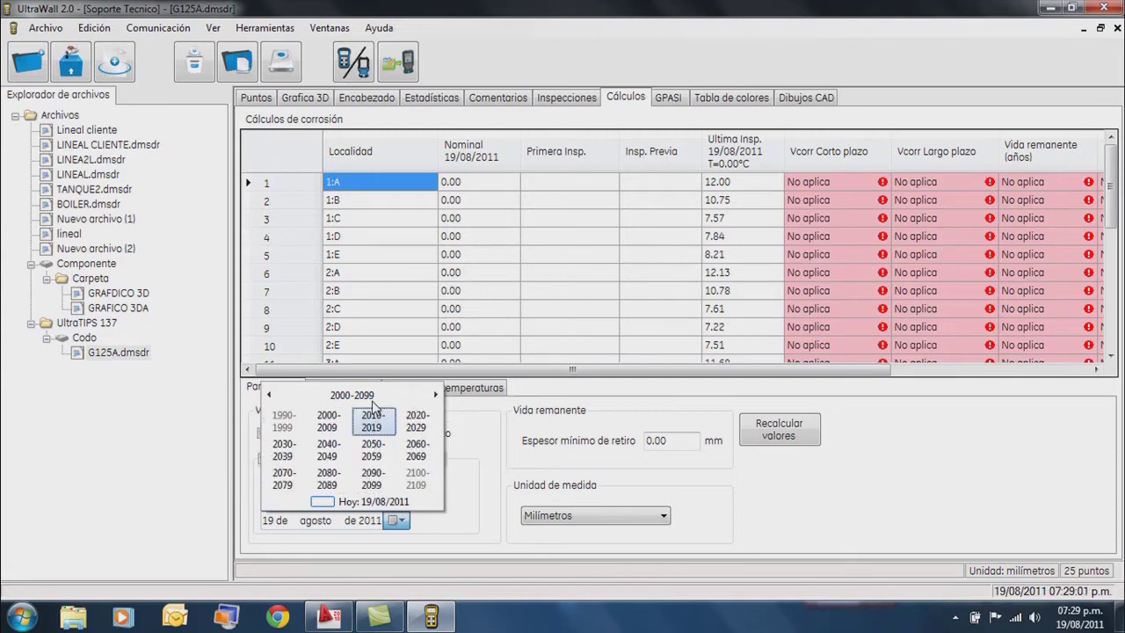
{"action": "left_click", "coordinate": [284, 422]}
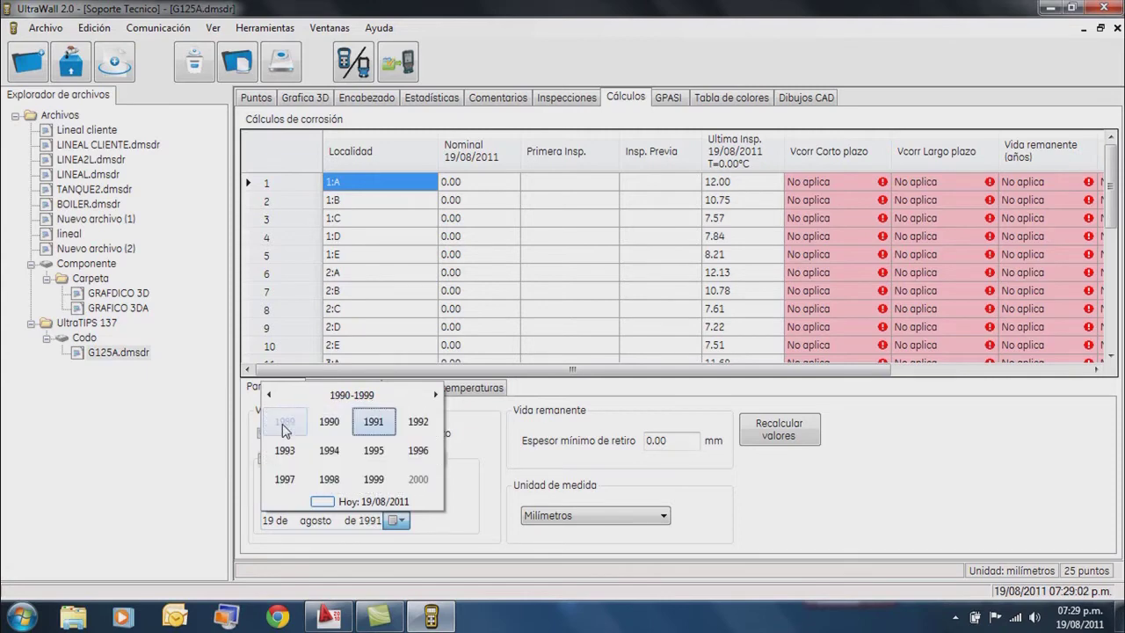
{"action": "left_click", "coordinate": [330, 423]}
{"action": "left_click", "coordinate": [365, 445]}
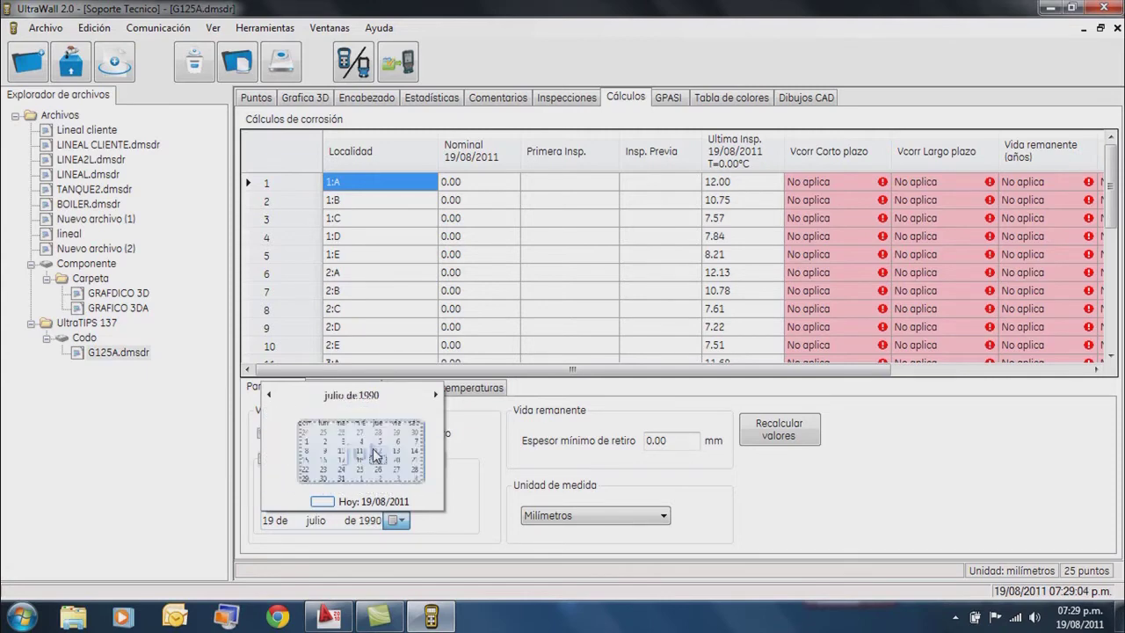
{"action": "left_click", "coordinate": [378, 464]}
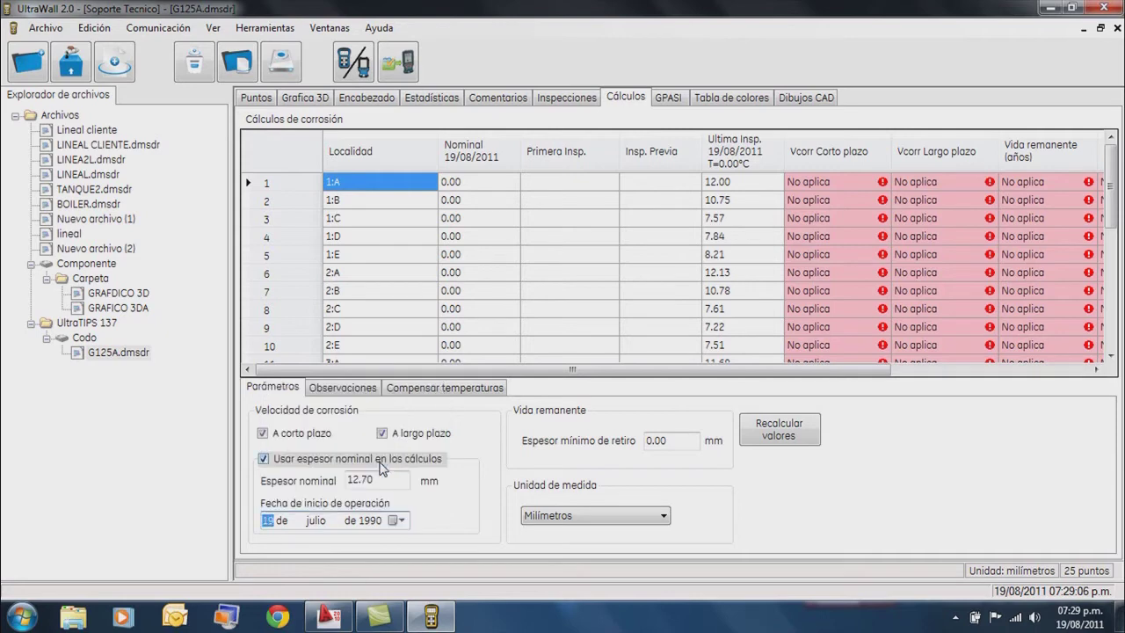
Set the minimum retirement thickness to 7.50 mm and recalculate the corrosion values.
{"action": "left_click", "coordinate": [692, 440]}
{"action": "key", "text": "BackSpace"}
{"action": "key", "text": "BackSpace"}
{"action": "key", "text": "BackSpace"}
{"action": "key", "text": "BackSpace"}
{"action": "type", "text": "12"}
{"action": "key", "text": "BackSpace"}
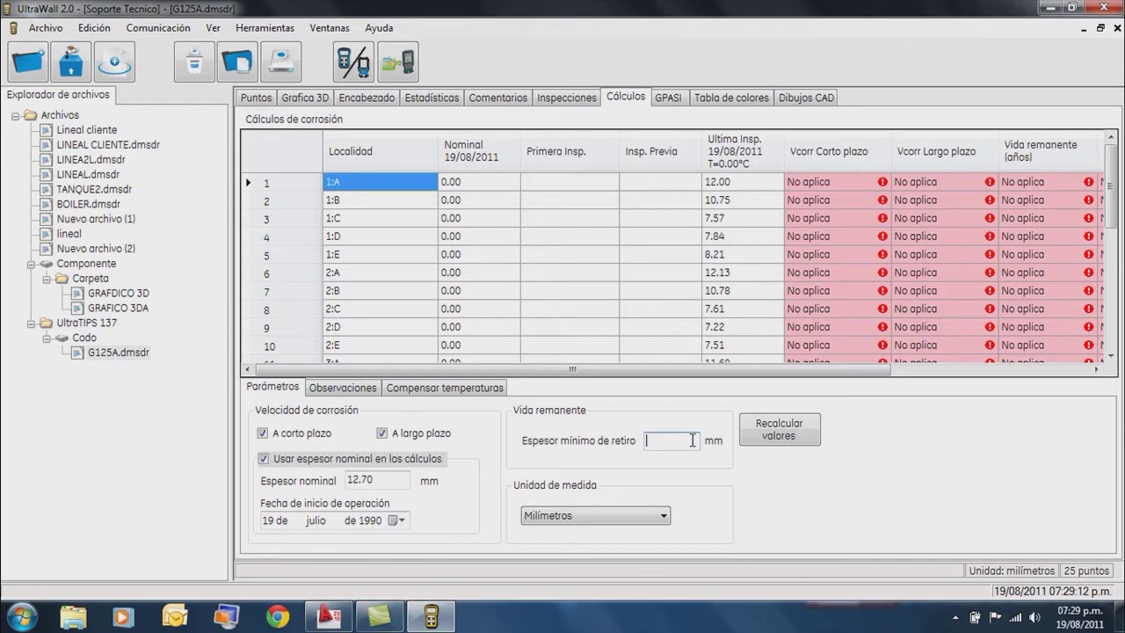
{"action": "type", "text": "7.50"}
{"action": "left_click", "coordinate": [791, 441]}
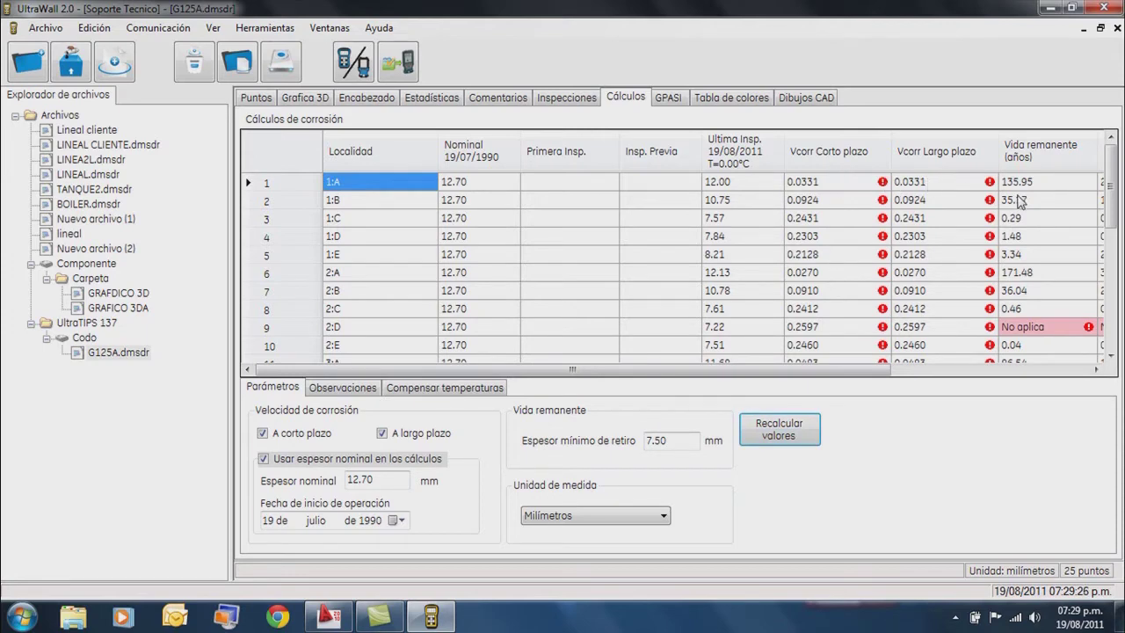
Review the Cálculos grid, including row 7's Diferencial value of -1.92.
{"action": "left_click_drag", "start_coordinate": [865, 376], "coordinate": [1022, 359]}
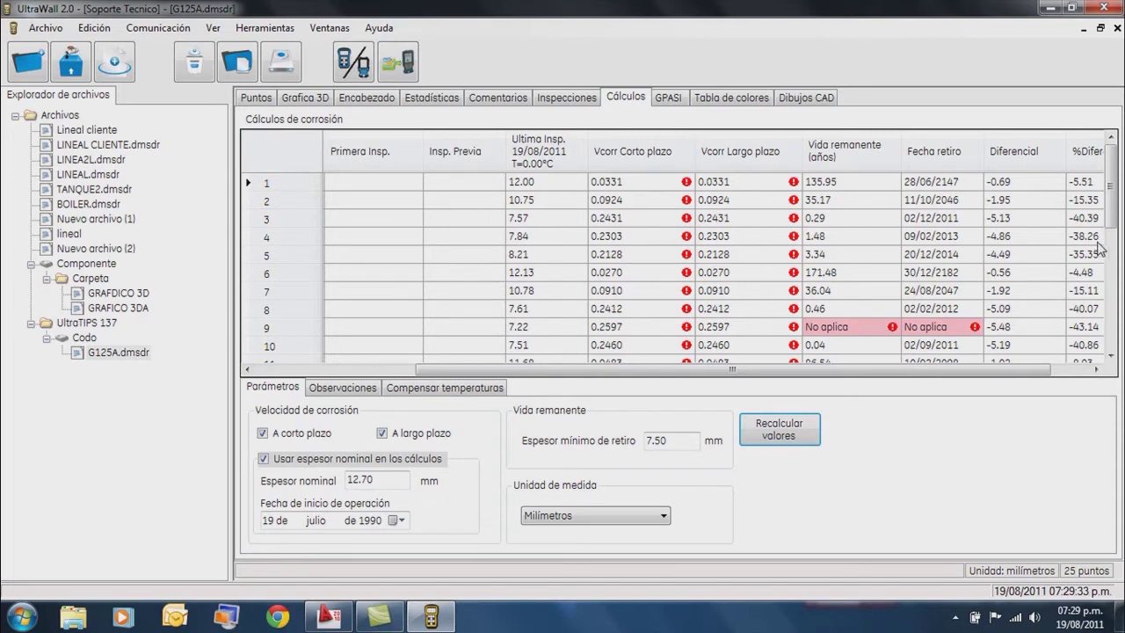
{"action": "left_click_drag", "start_coordinate": [1109, 223], "coordinate": [1119, 279]}
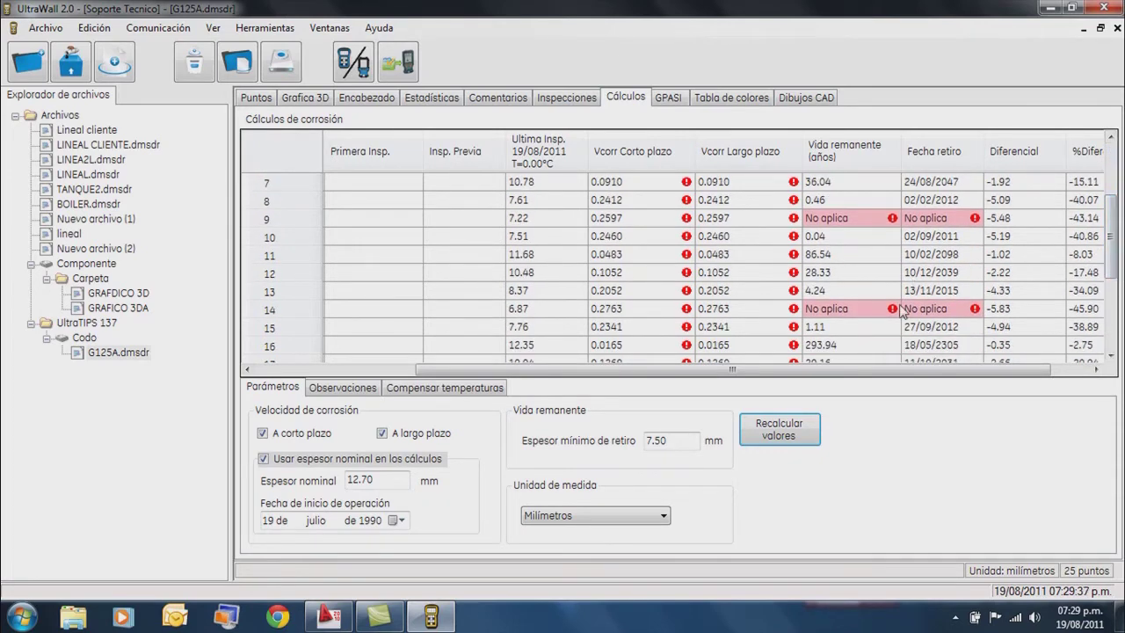
{"action": "mouse_move", "coordinate": [893, 316]}
{"action": "left_click", "coordinate": [1040, 182]}
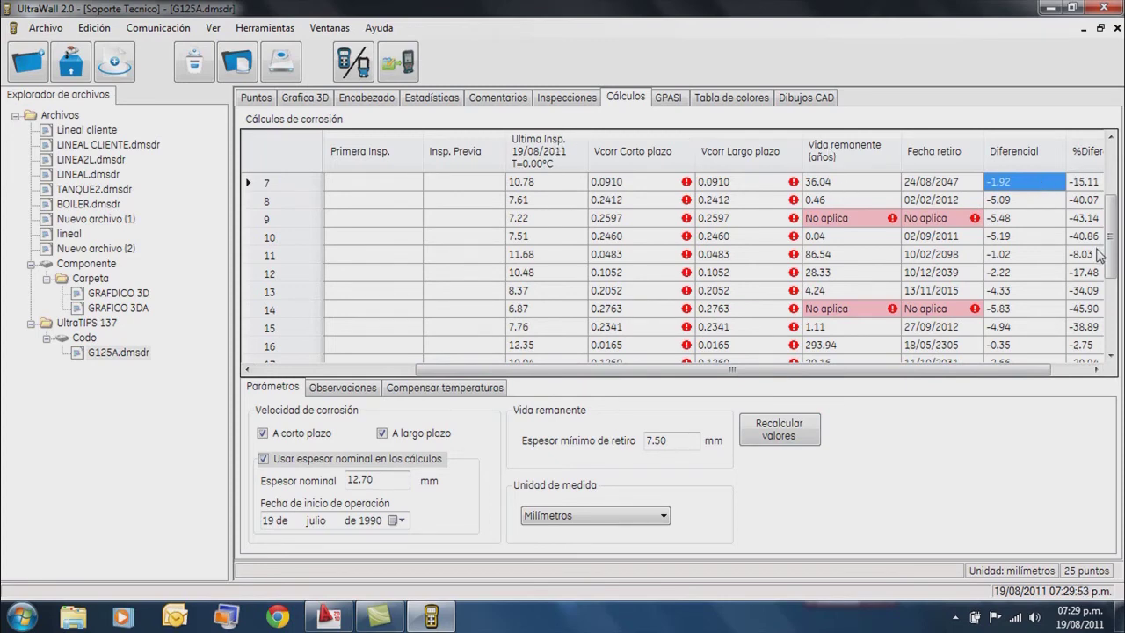
{"action": "left_click_drag", "start_coordinate": [999, 375], "coordinate": [1032, 375]}
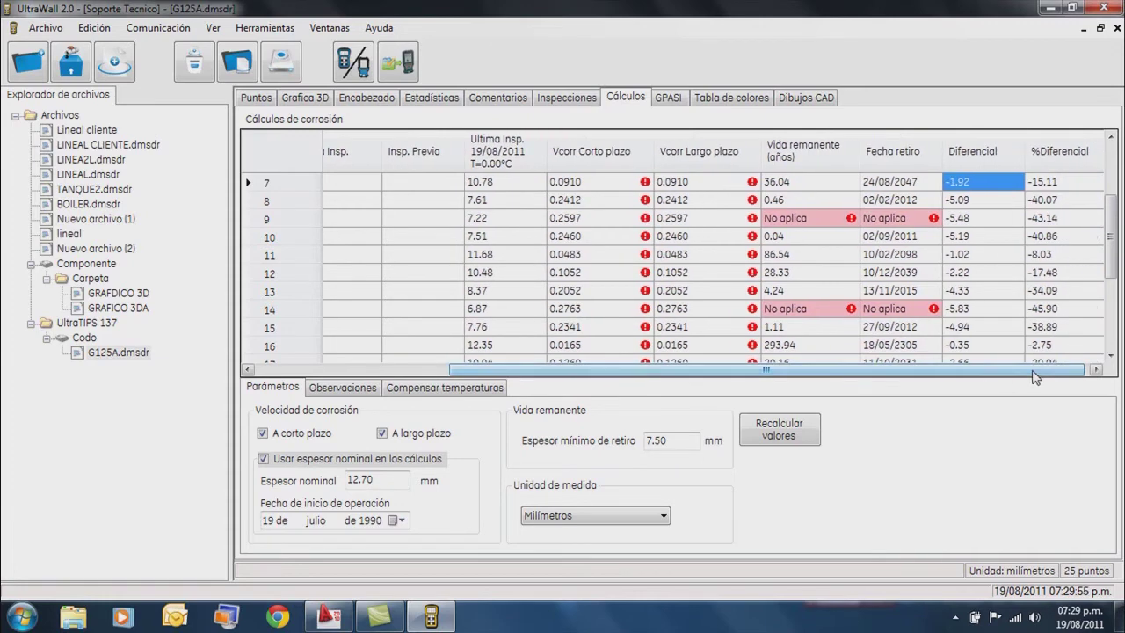
Toggle temperature compensation on and back off, then go to the GPASI tab.
{"action": "left_click", "coordinate": [492, 393]}
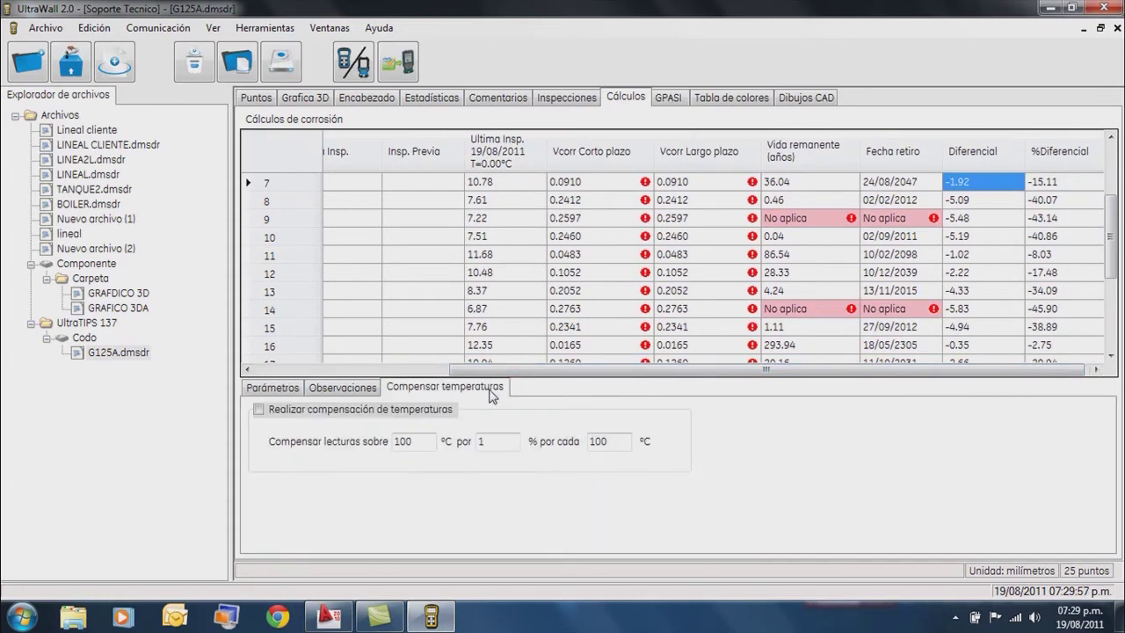
{"action": "left_click", "coordinate": [319, 413]}
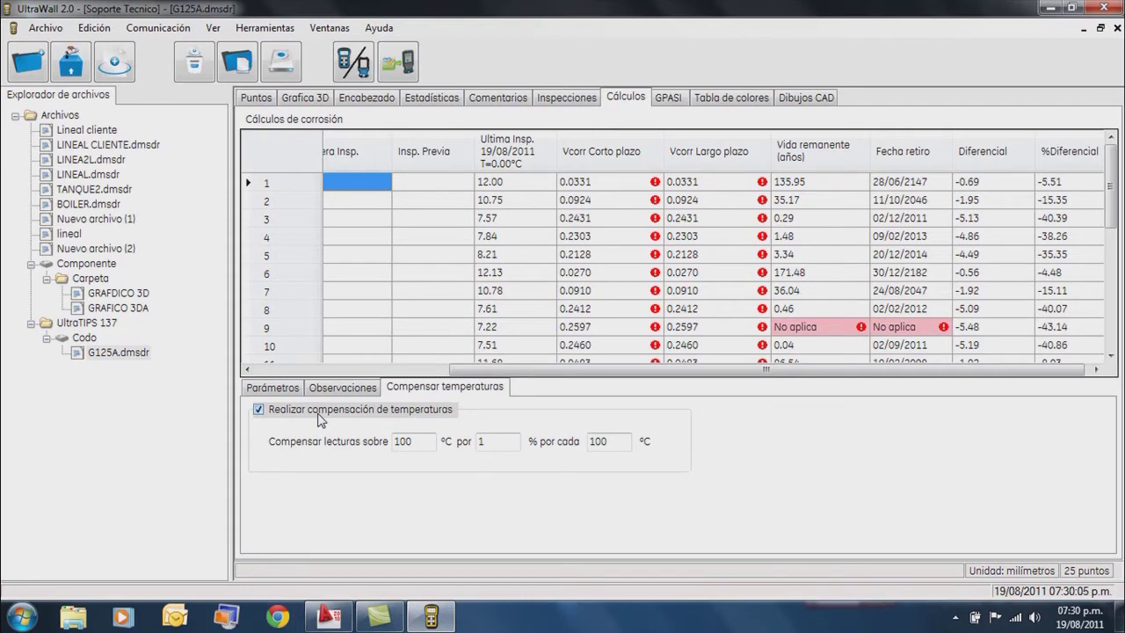
{"action": "left_click", "coordinate": [320, 415]}
{"action": "left_click", "coordinate": [664, 98]}
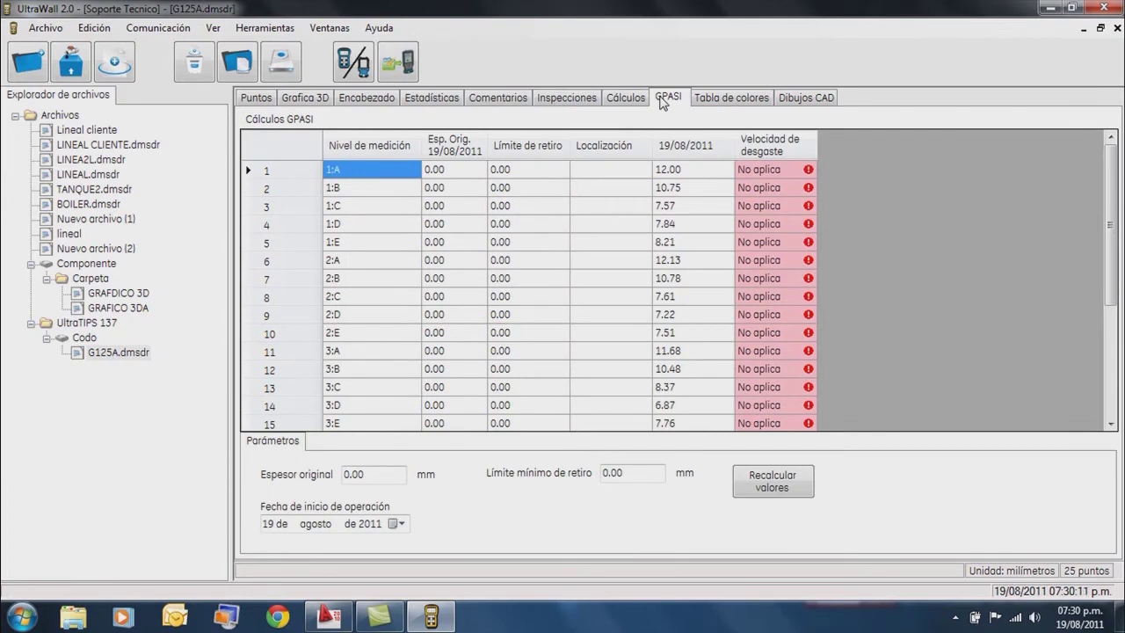
Set the GPASI original thickness to 12.70 and the start date to 19 July 1990.
{"action": "left_click", "coordinate": [383, 472]}
{"action": "key", "text": "BackSpace"}
{"action": "key", "text": "BackSpace"}
{"action": "key", "text": "BackSpace"}
{"action": "key", "text": "BackSpace"}
{"action": "type", "text": "12.70"}
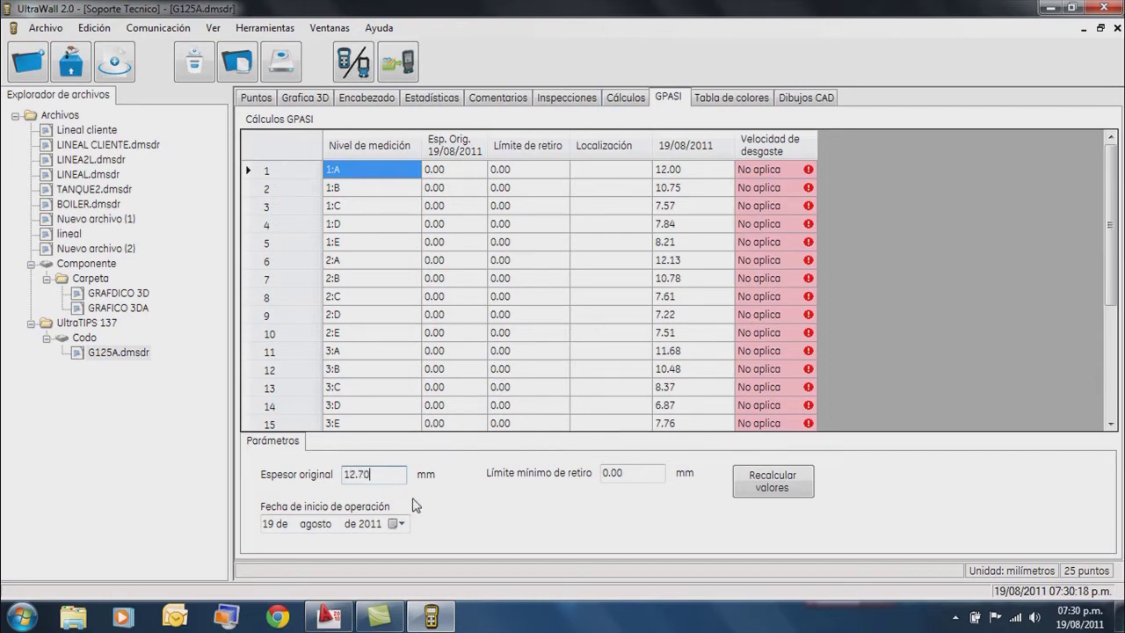
{"action": "left_click", "coordinate": [401, 525]}
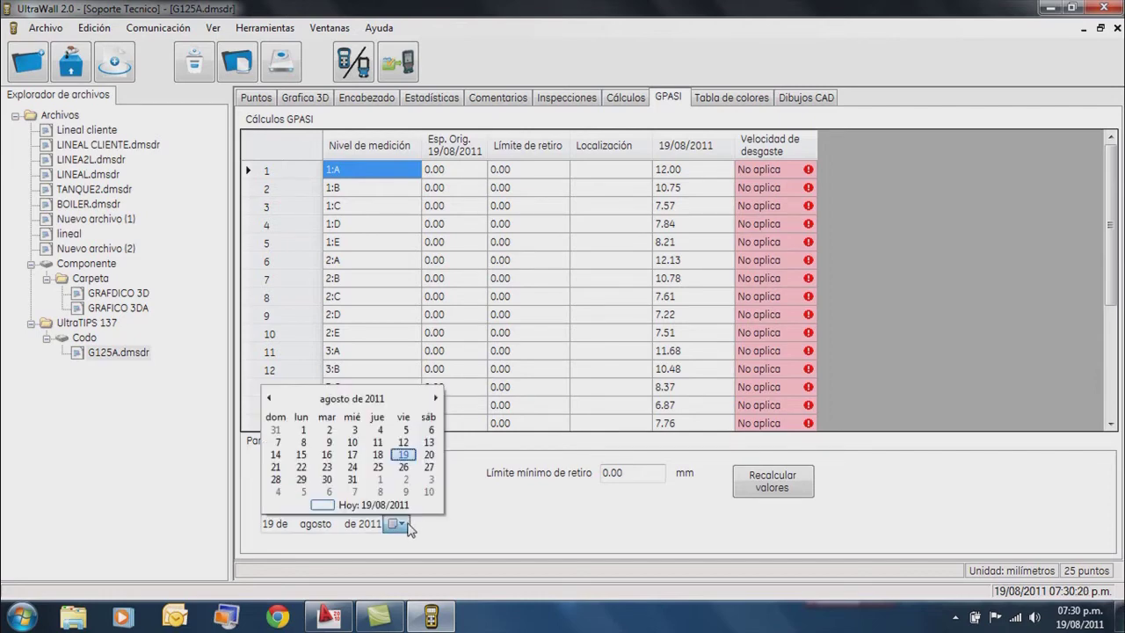
{"action": "left_click", "coordinate": [362, 402]}
{"action": "left_click", "coordinate": [360, 400]}
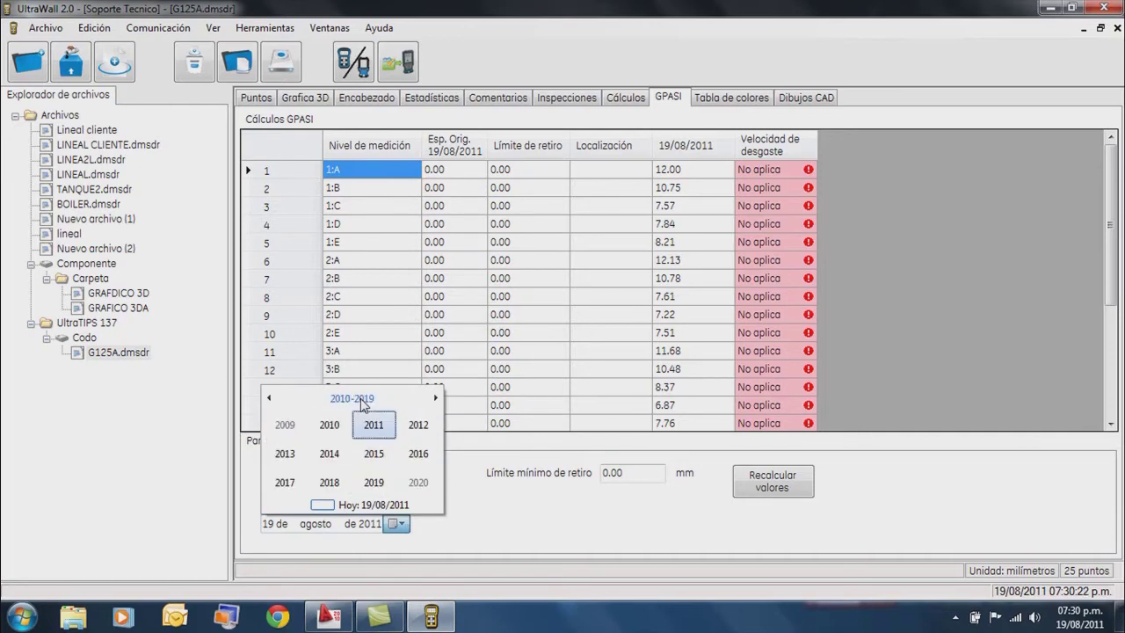
{"action": "left_click", "coordinate": [356, 400]}
{"action": "left_click", "coordinate": [290, 426]}
{"action": "left_click", "coordinate": [328, 426]}
{"action": "left_click", "coordinate": [373, 454]}
{"action": "left_click", "coordinate": [379, 467]}
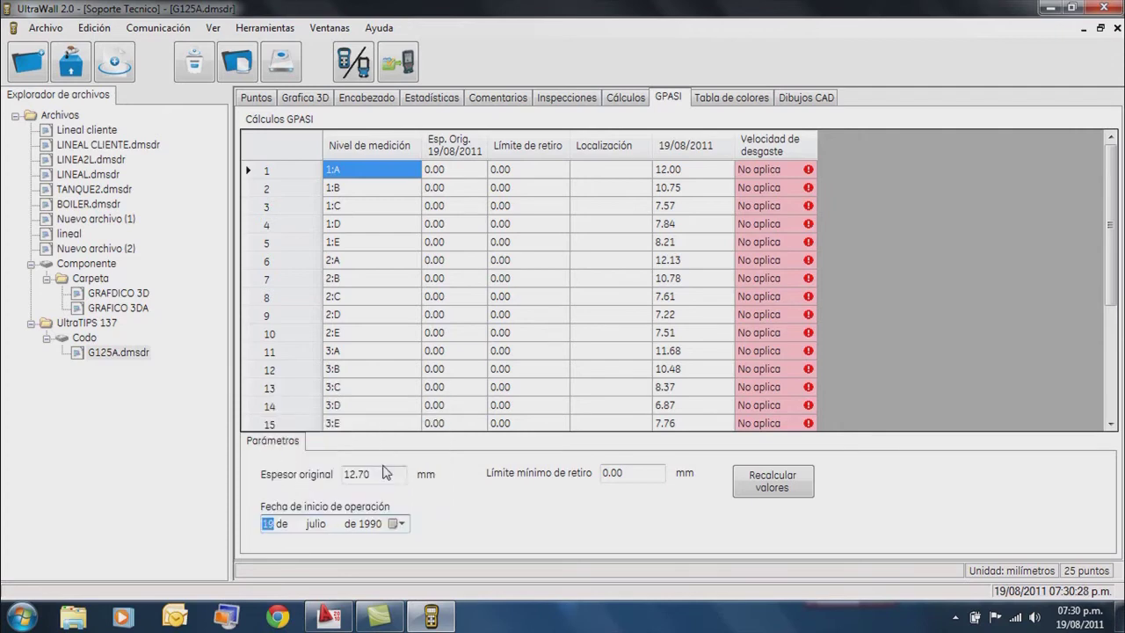
Set the minimum limit to 7.50, recalculate wear rates, and go to Dibujos CAD.
{"action": "left_click", "coordinate": [634, 472]}
{"action": "key", "text": "BackSpace"}
{"action": "key", "text": "BackSpace"}
{"action": "key", "text": "BackSpace"}
{"action": "key", "text": "BackSpace"}
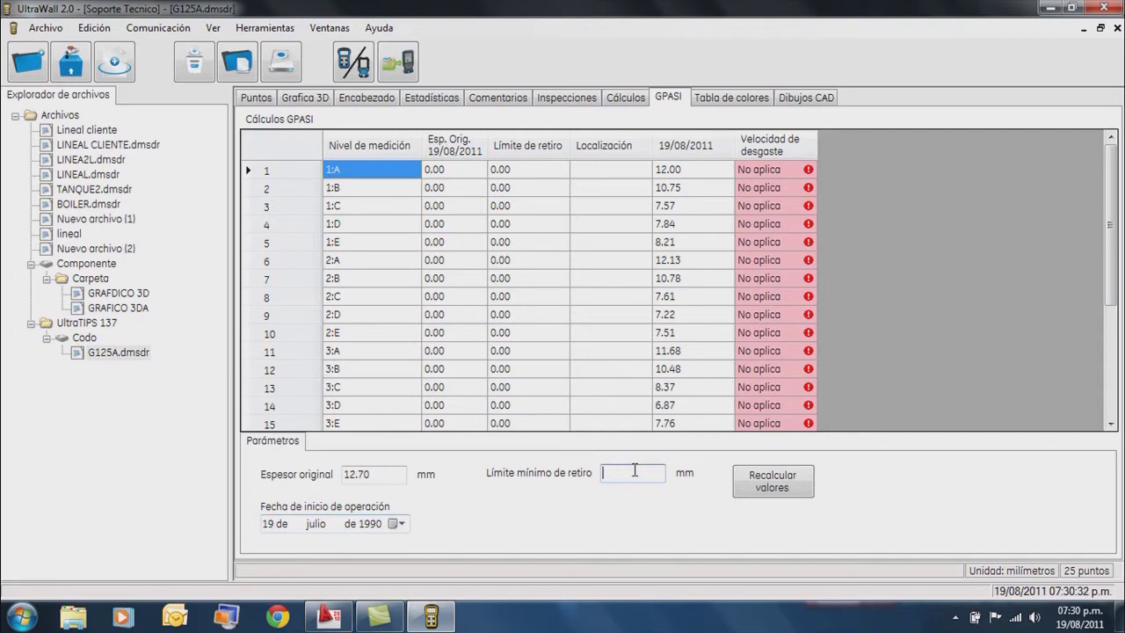
{"action": "type", "text": "7.50"}
{"action": "left_click", "coordinate": [777, 491]}
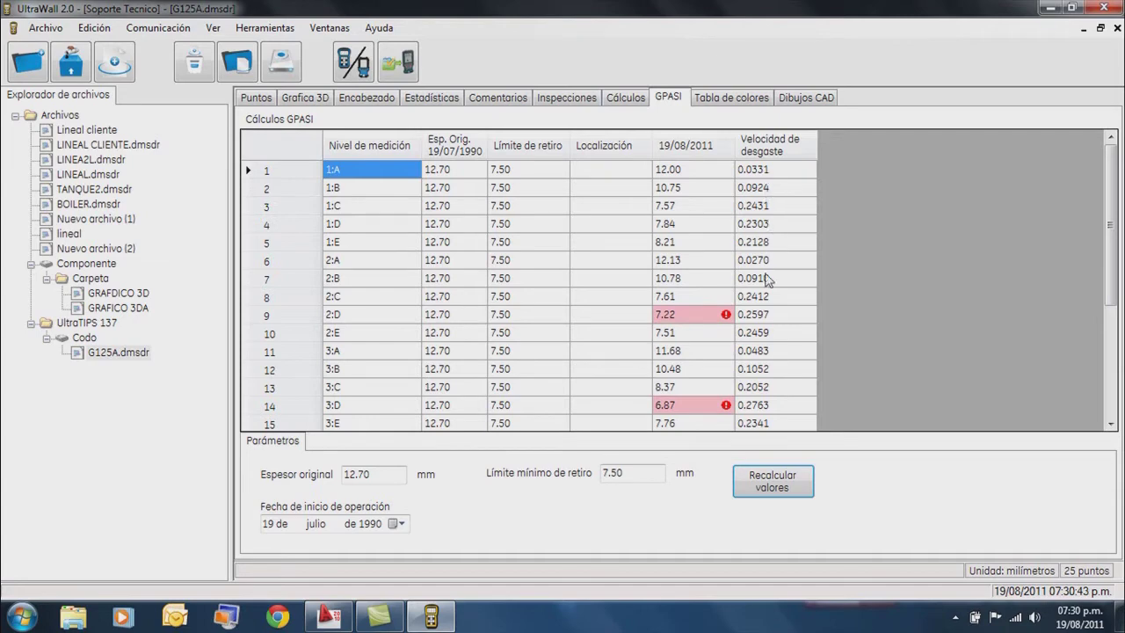
{"action": "mouse_move", "coordinate": [725, 320]}
{"action": "left_click", "coordinate": [797, 101]}
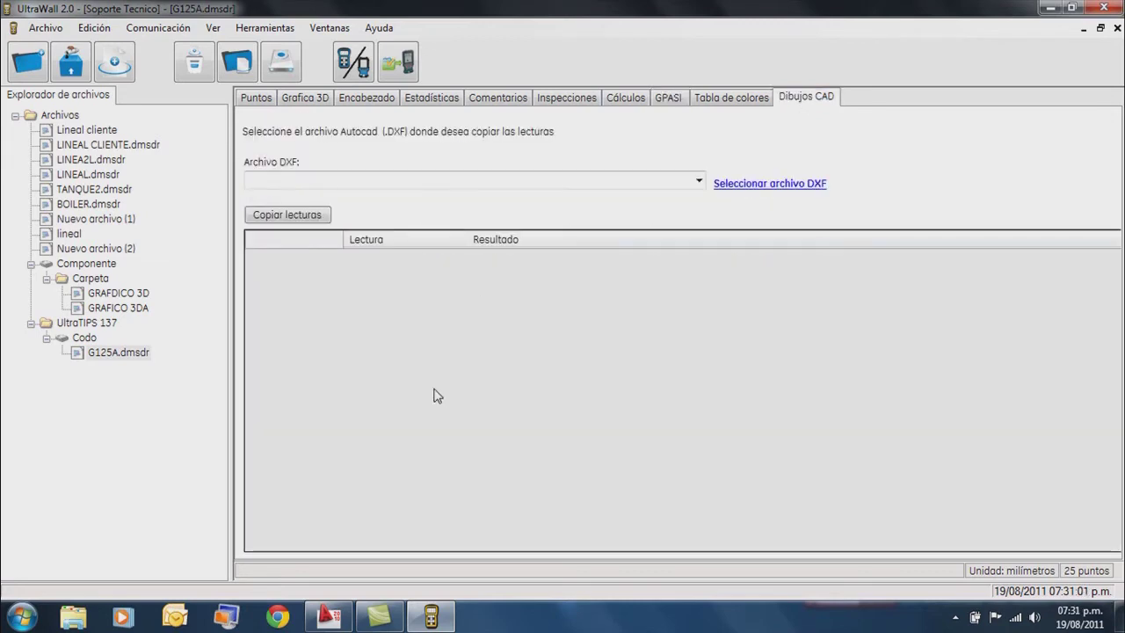
Switch to the AutoCAD elbow drawing, cancelling a stray selection window.
{"action": "left_click", "coordinate": [329, 617]}
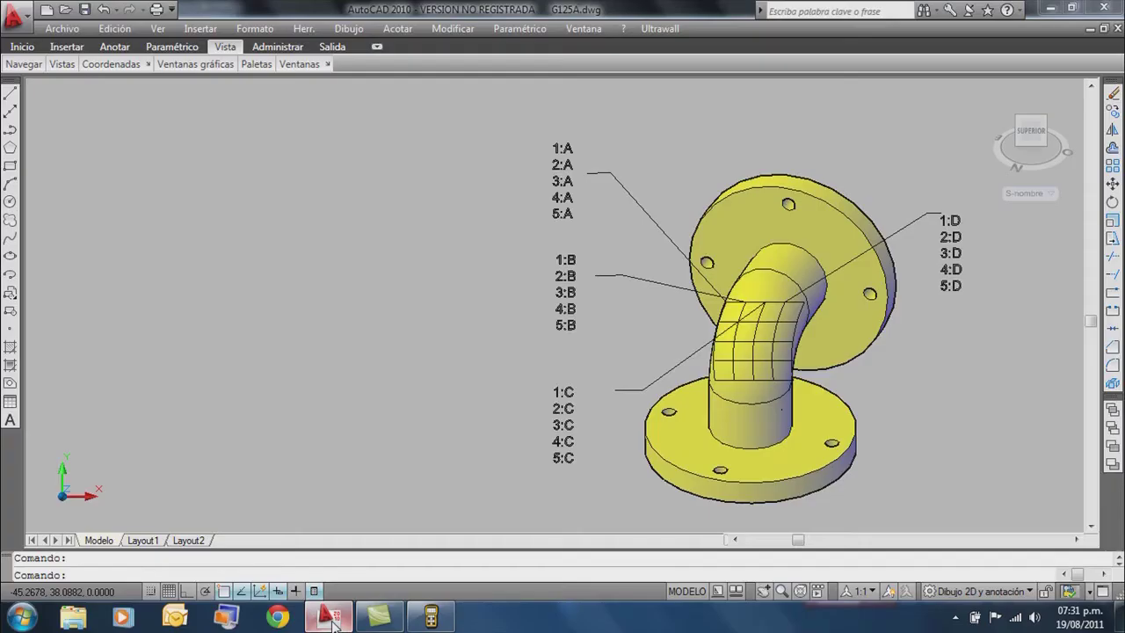
{"action": "left_click", "coordinate": [896, 412]}
{"action": "left_click", "coordinate": [906, 413]}
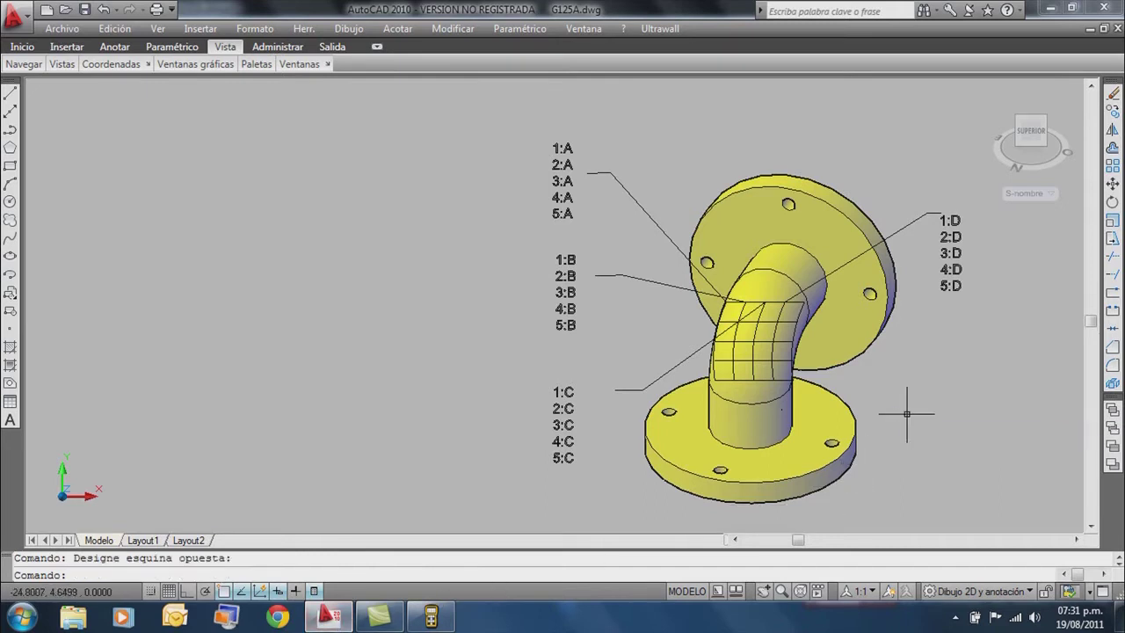
{"action": "left_click", "coordinate": [907, 413]}
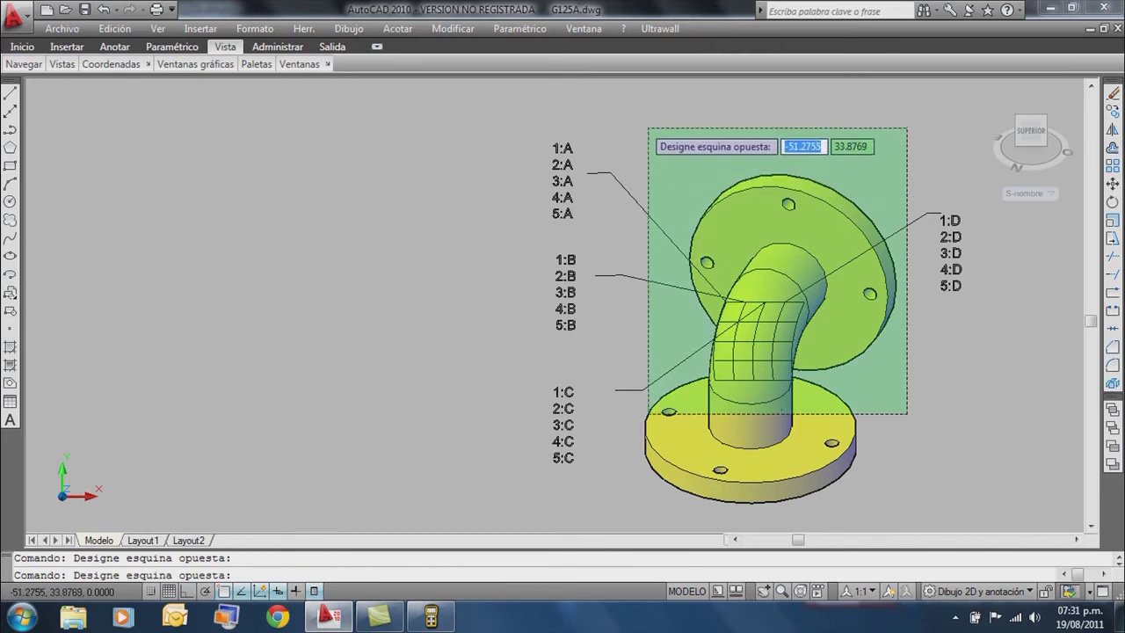
{"action": "key", "text": "Escape"}
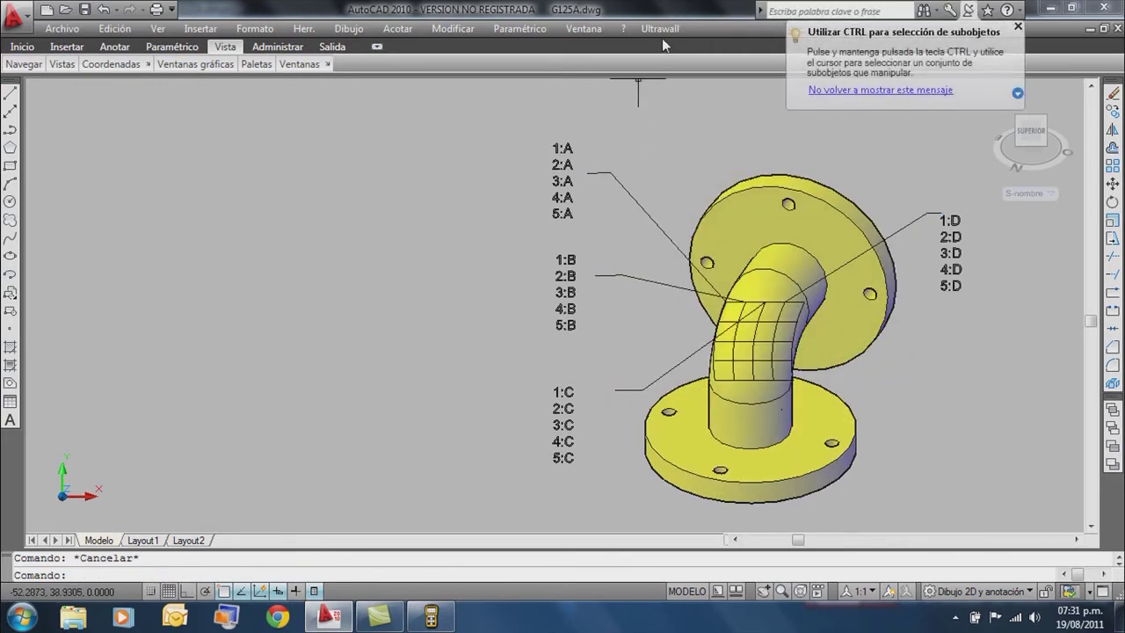
Draw a TML marker leader from an elbow grid intersection out to the right.
{"action": "left_click", "coordinate": [661, 29]}
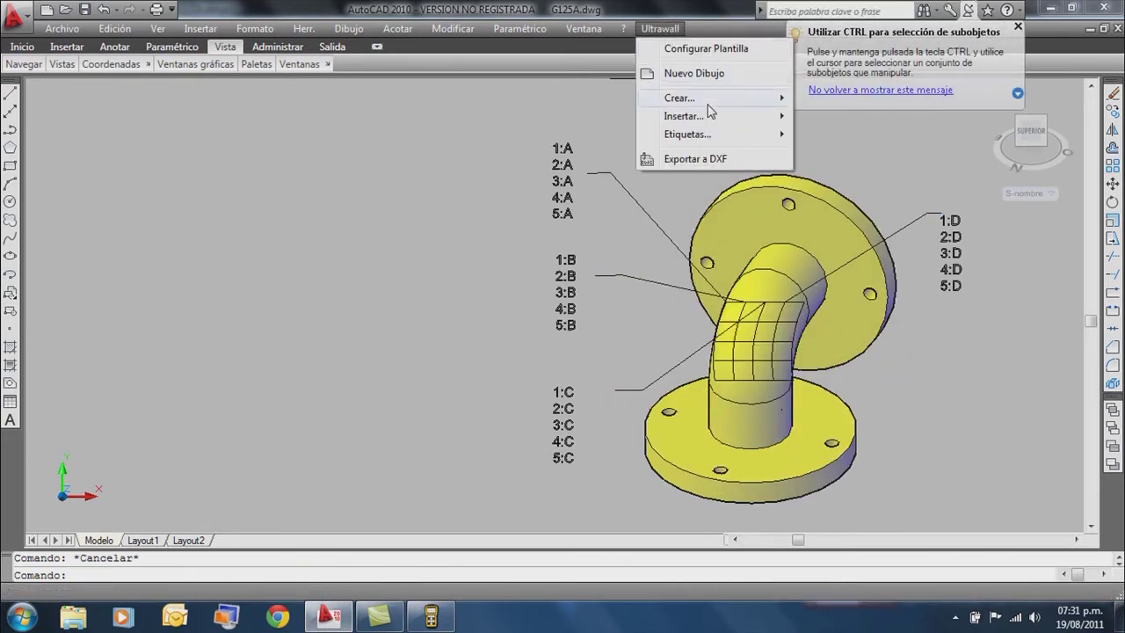
{"action": "mouse_move", "coordinate": [719, 119]}
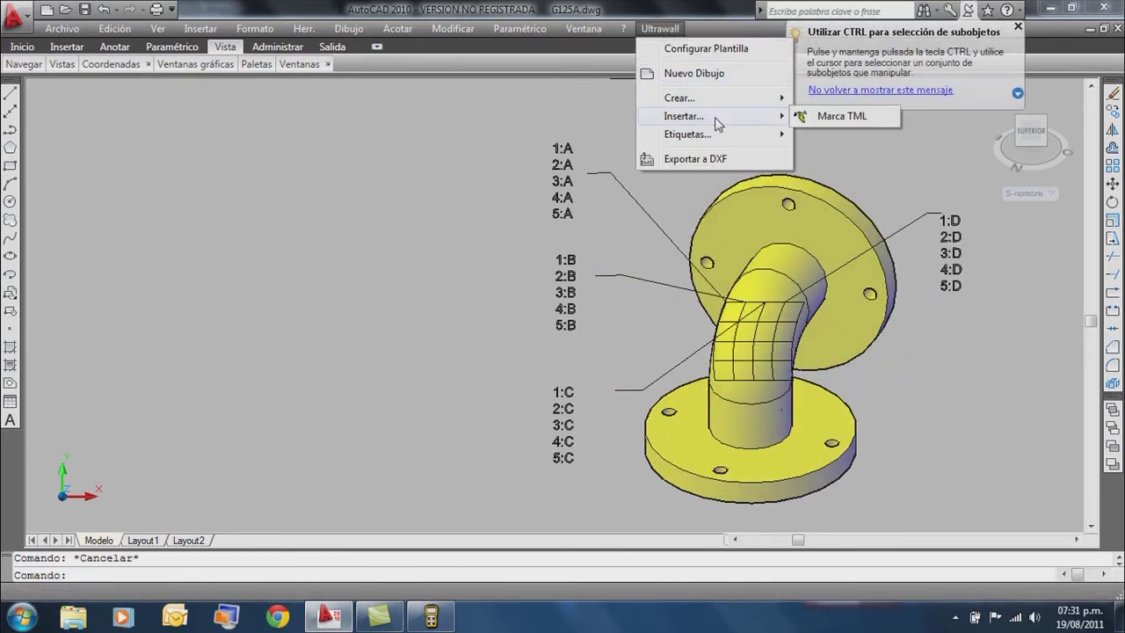
{"action": "left_click", "coordinate": [829, 116]}
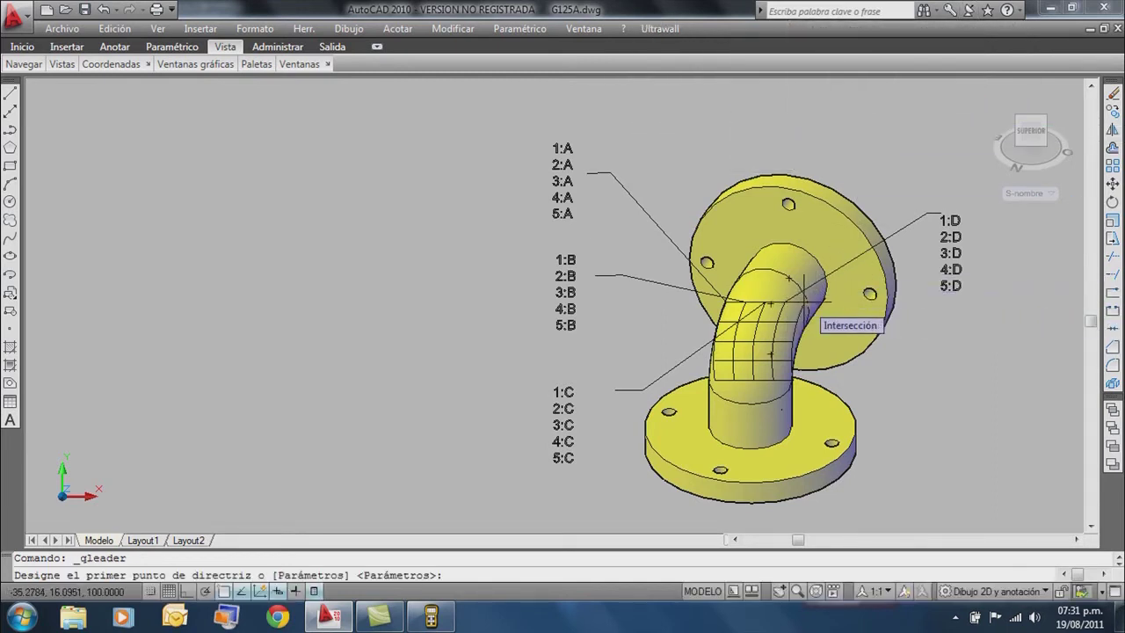
{"action": "left_click", "coordinate": [803, 301]}
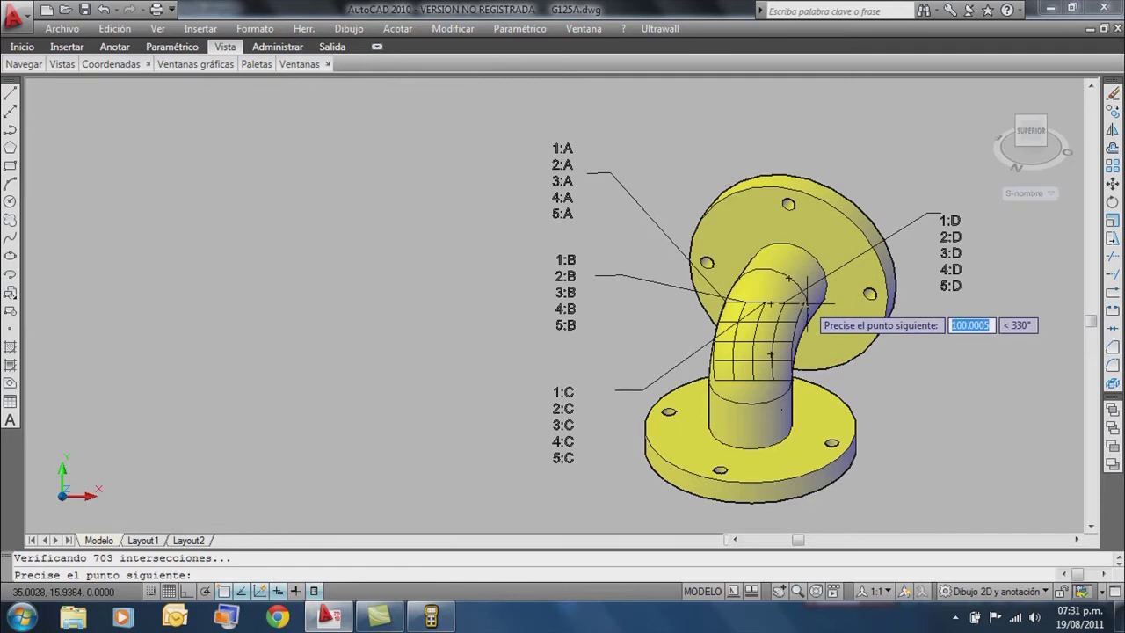
{"action": "left_click", "coordinate": [912, 348]}
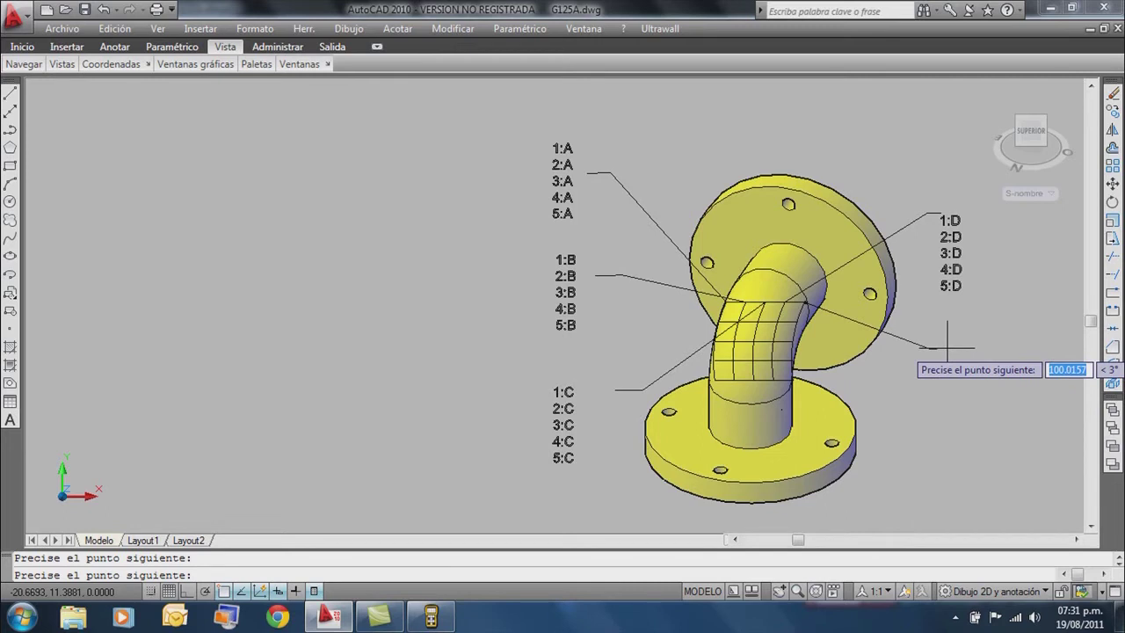
{"action": "left_click", "coordinate": [944, 347]}
{"action": "key", "text": "Return"}
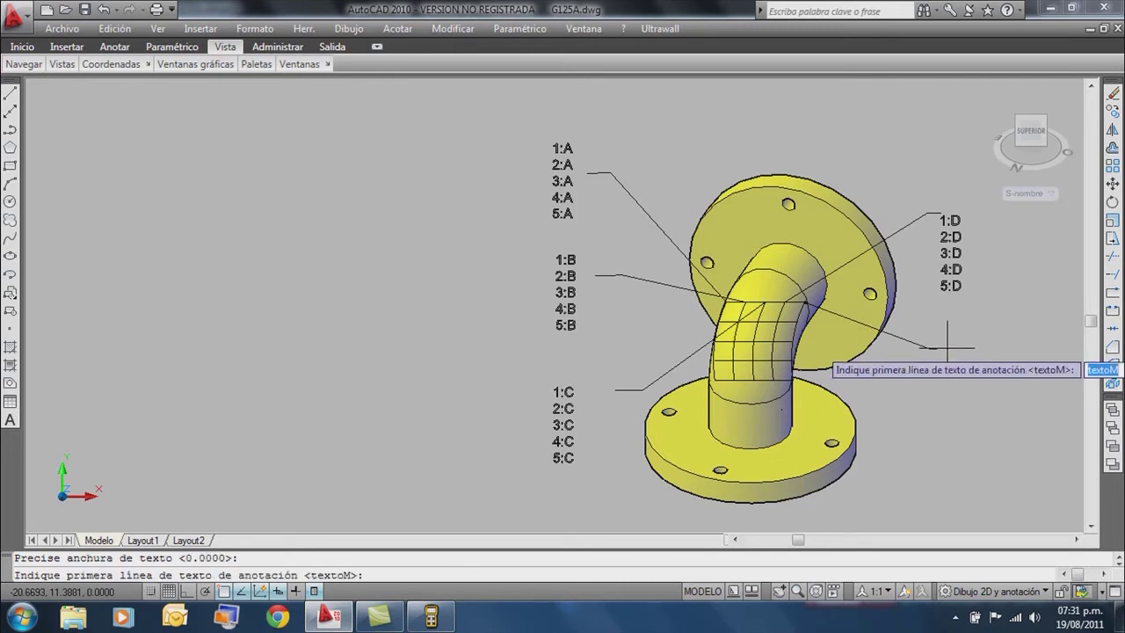
Enter the leader label lines 1:E, 2:E, 3:E, 4:E and 5:E.
{"action": "type", "text": "1:"}
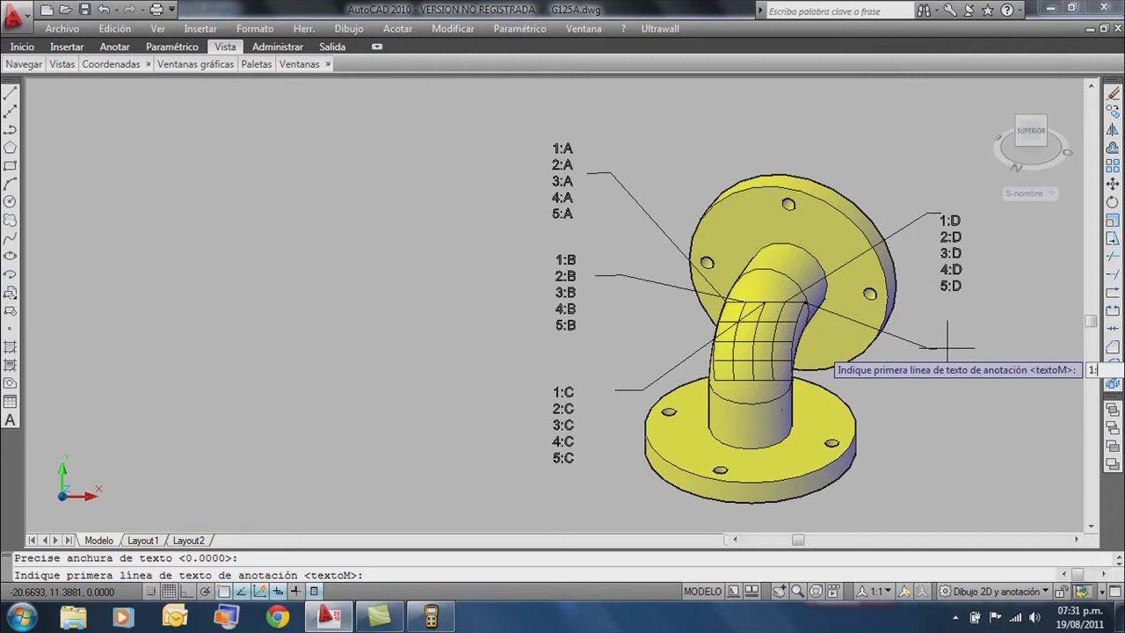
{"action": "type", "text": "E"}
{"action": "key", "text": "Return"}
{"action": "type", "text": "2:E"}
{"action": "key", "text": "Return"}
{"action": "type", "text": "3"}
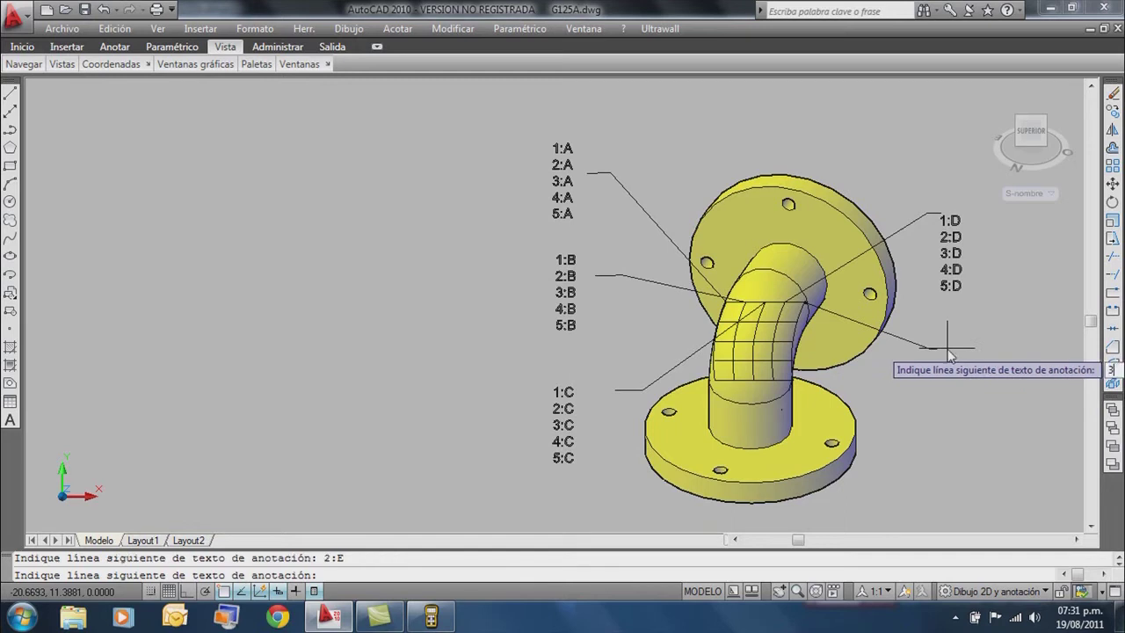
{"action": "type", "text": ":E"}
{"action": "key", "text": "Return"}
{"action": "type", "text": "4:E"}
{"action": "key", "text": "Return"}
{"action": "type", "text": "5:E"}
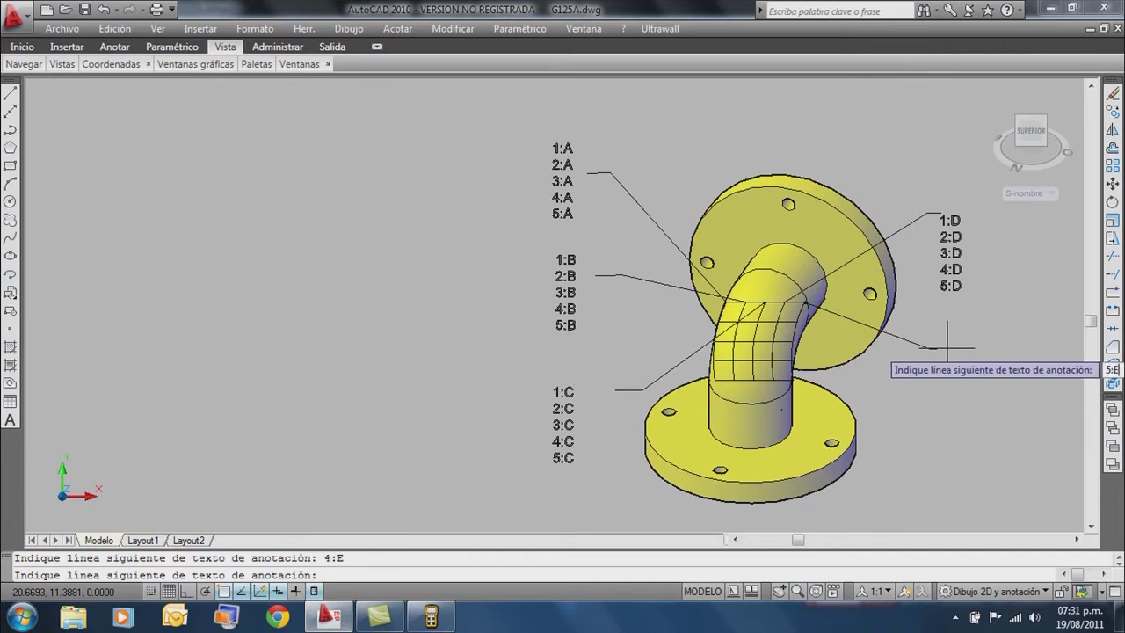
{"action": "key", "text": "Return"}
{"action": "key", "text": "Return"}
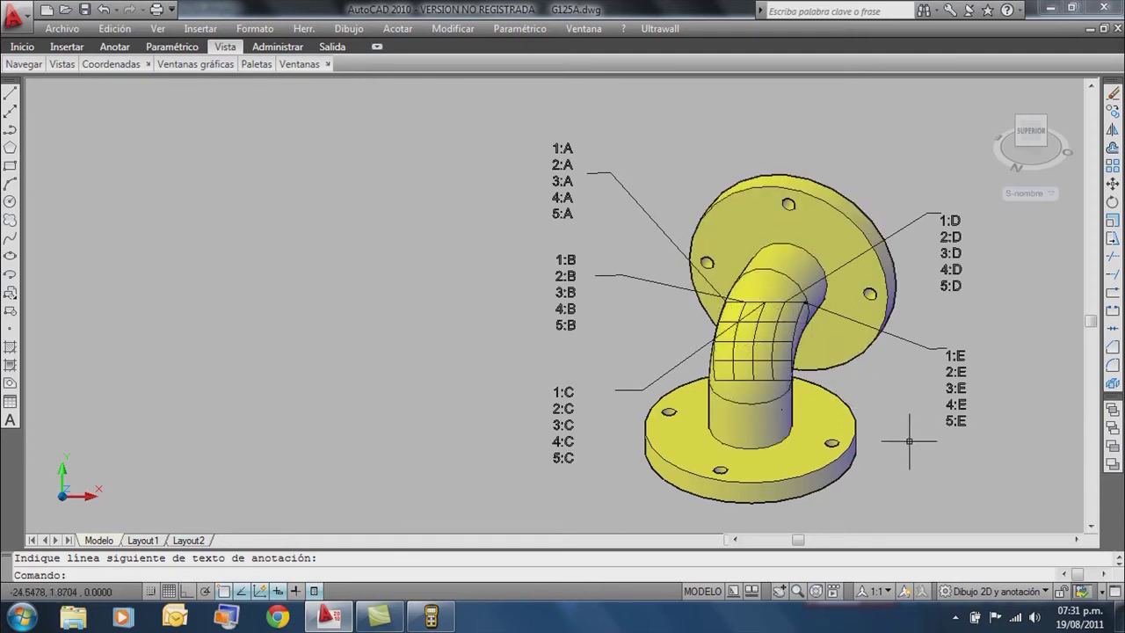
Export to G125A.dxf, replacing the existing file, then close the drawing without saving as DWG.
{"action": "left_click", "coordinate": [654, 30]}
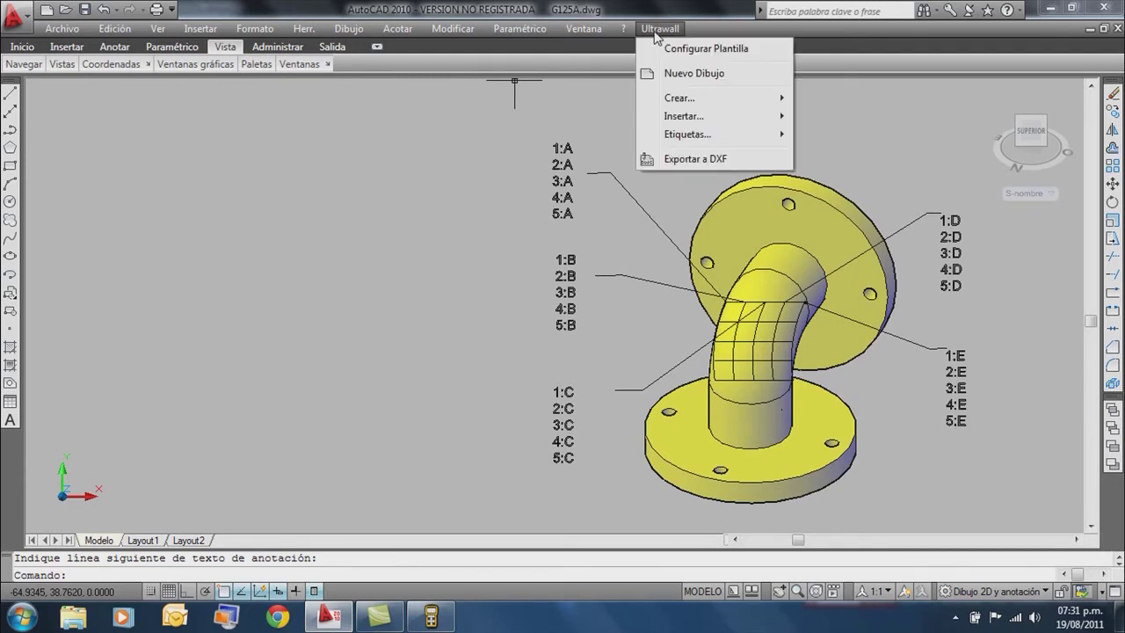
{"action": "left_click", "coordinate": [695, 159]}
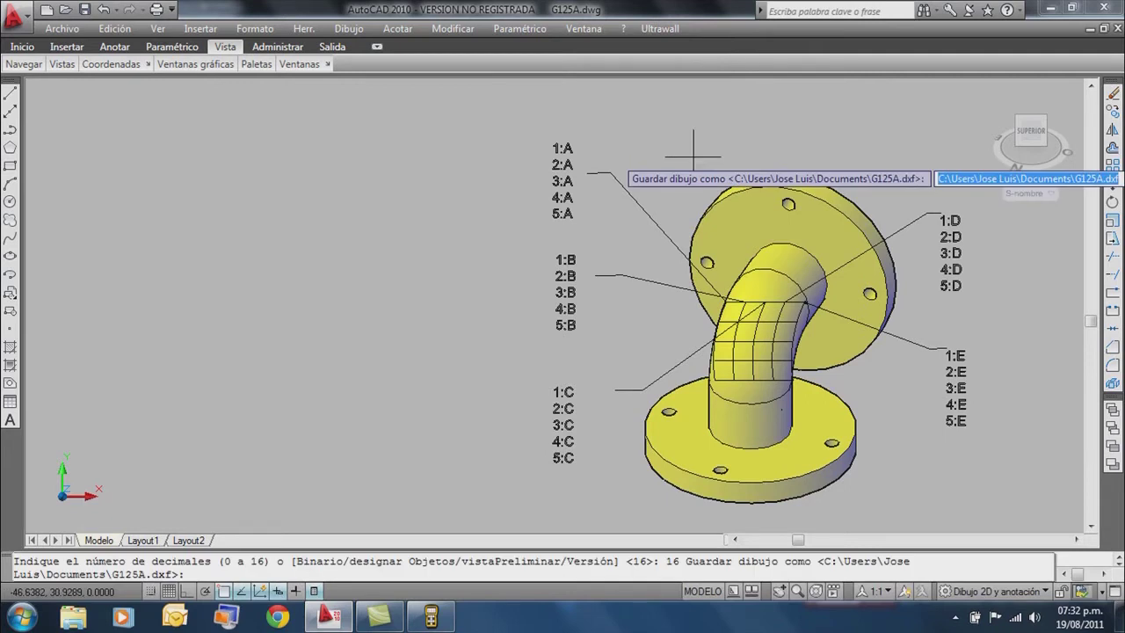
{"action": "key", "text": "Return"}
{"action": "type", "text": "S"}
{"action": "key", "text": "Return"}
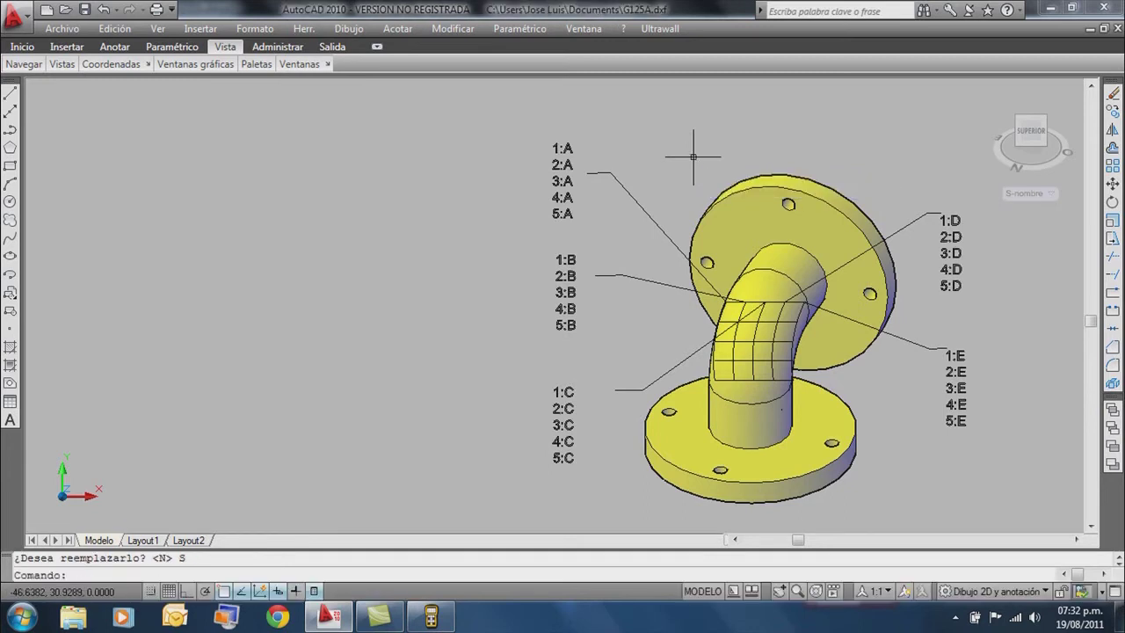
{"action": "left_click", "coordinate": [1117, 29]}
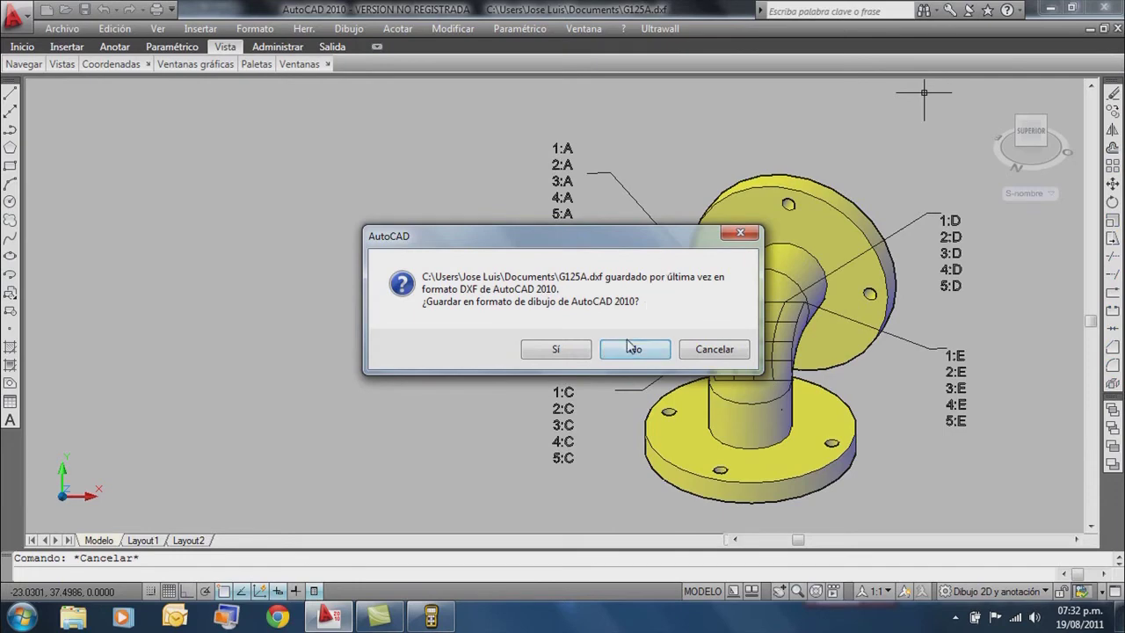
{"action": "left_click", "coordinate": [629, 351]}
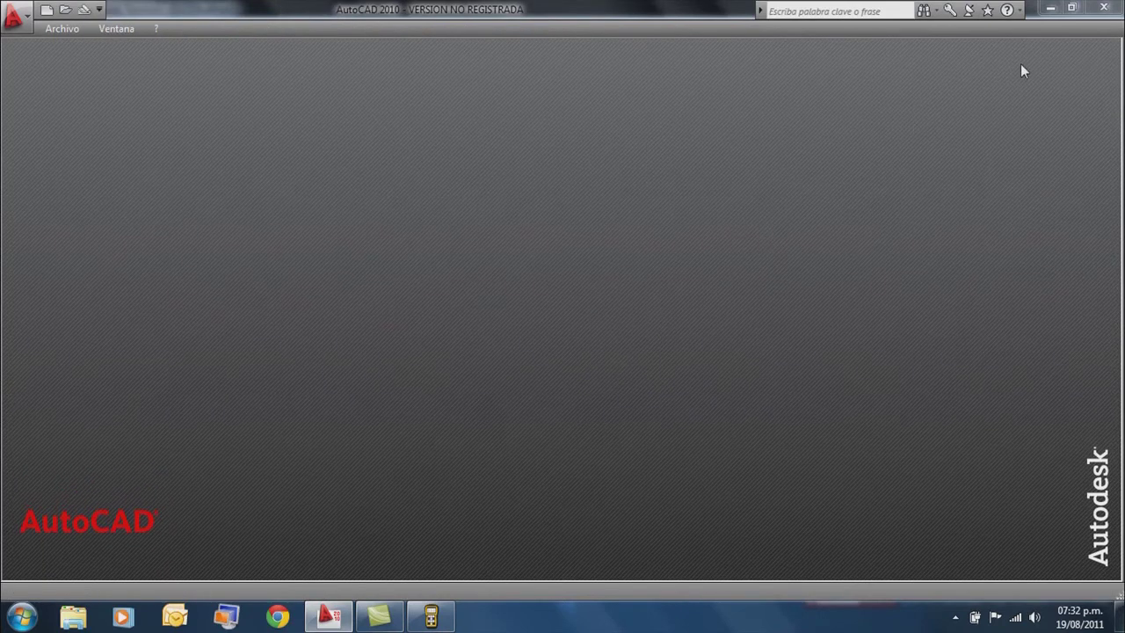
Minimize AutoCAD and pick G125A.dxf from Documents as the DXF for the readings.
{"action": "left_click", "coordinate": [1050, 8]}
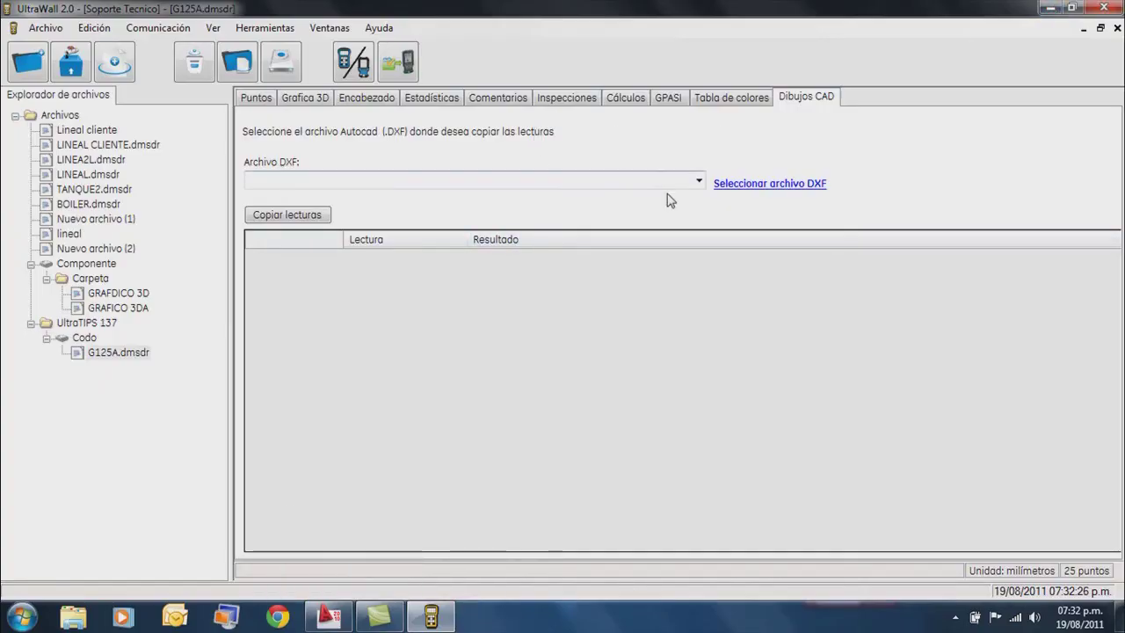
{"action": "left_click", "coordinate": [752, 192]}
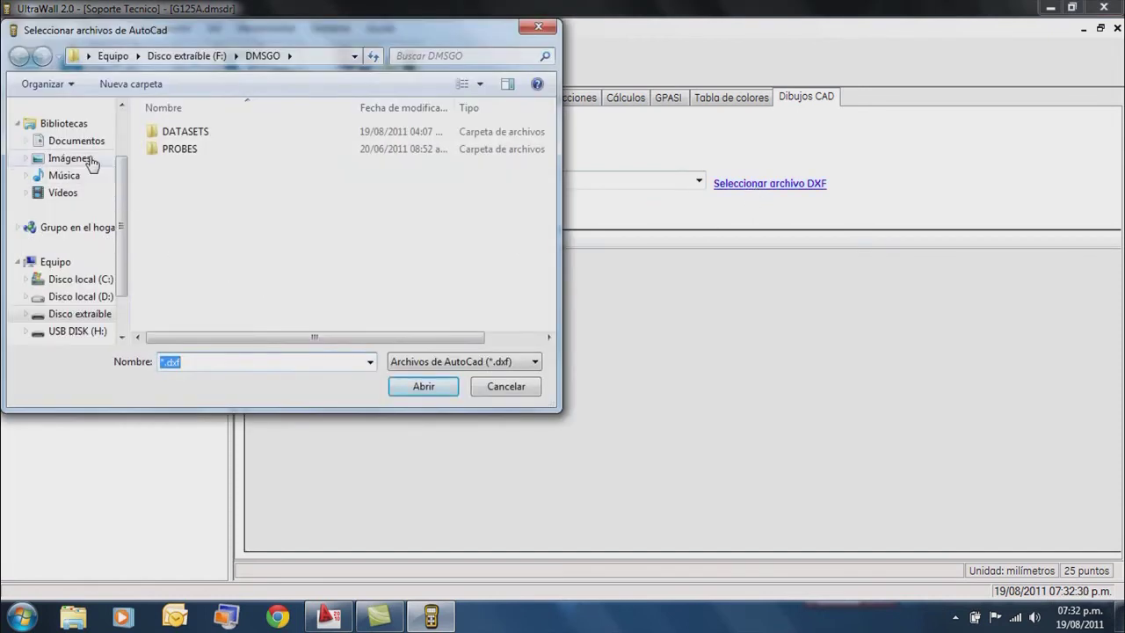
{"action": "left_click", "coordinate": [81, 143]}
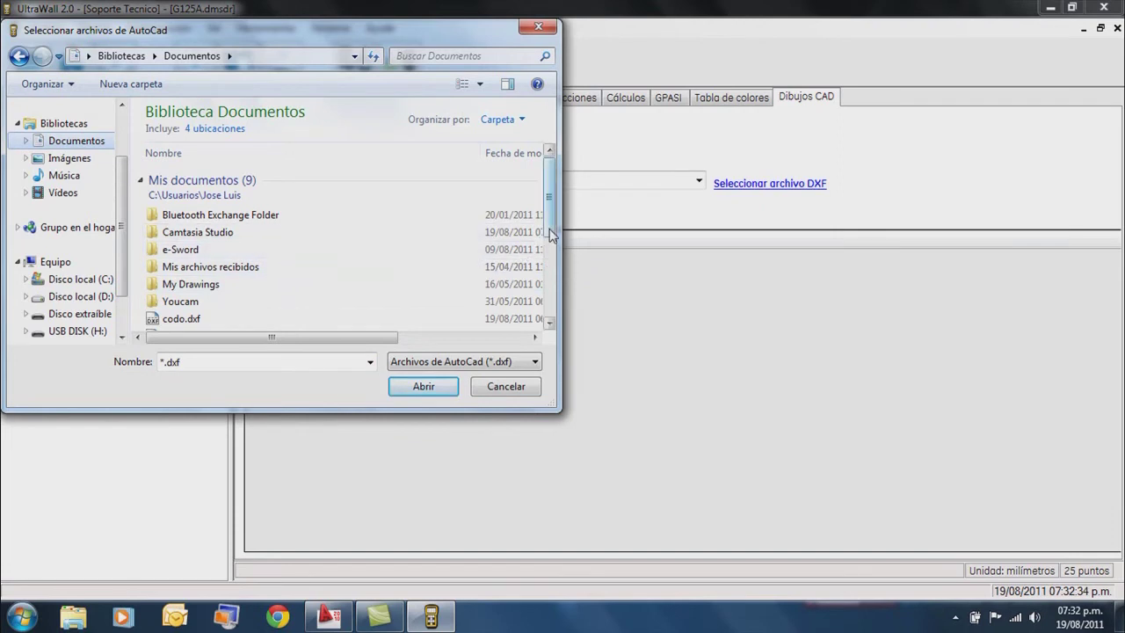
{"action": "scroll", "coordinate": [545, 281], "scroll_direction": "down", "scroll_amount": 3}
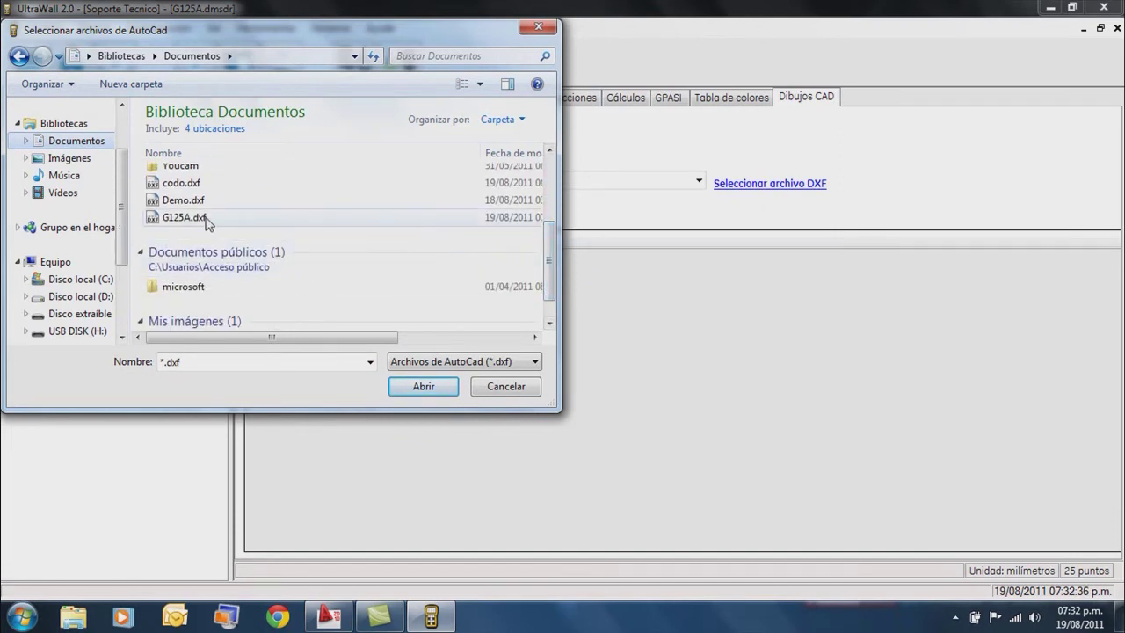
{"action": "double_click", "coordinate": [180, 217]}
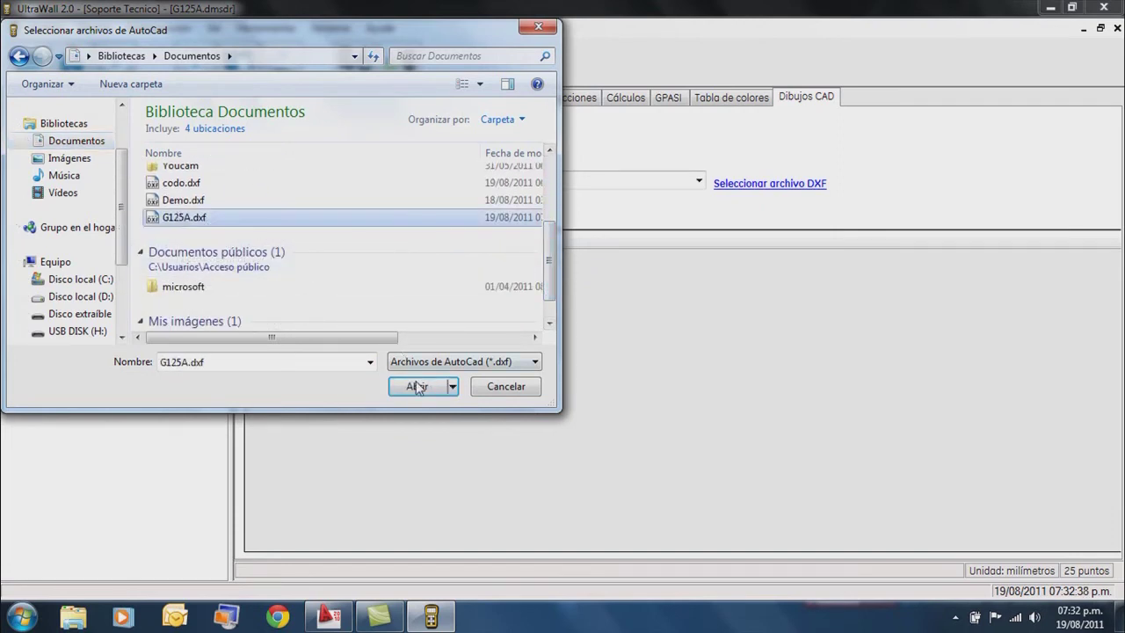
{"action": "left_click", "coordinate": [418, 386]}
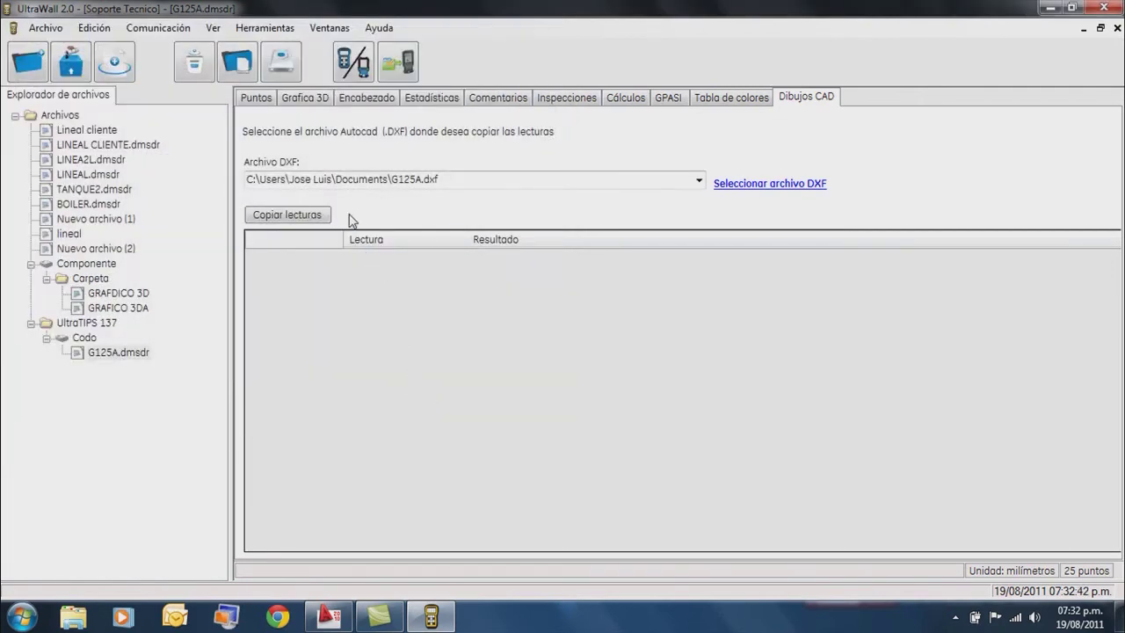
Copy all 25 thickness readings into G125A.dxf and save the file.
{"action": "left_click", "coordinate": [306, 219]}
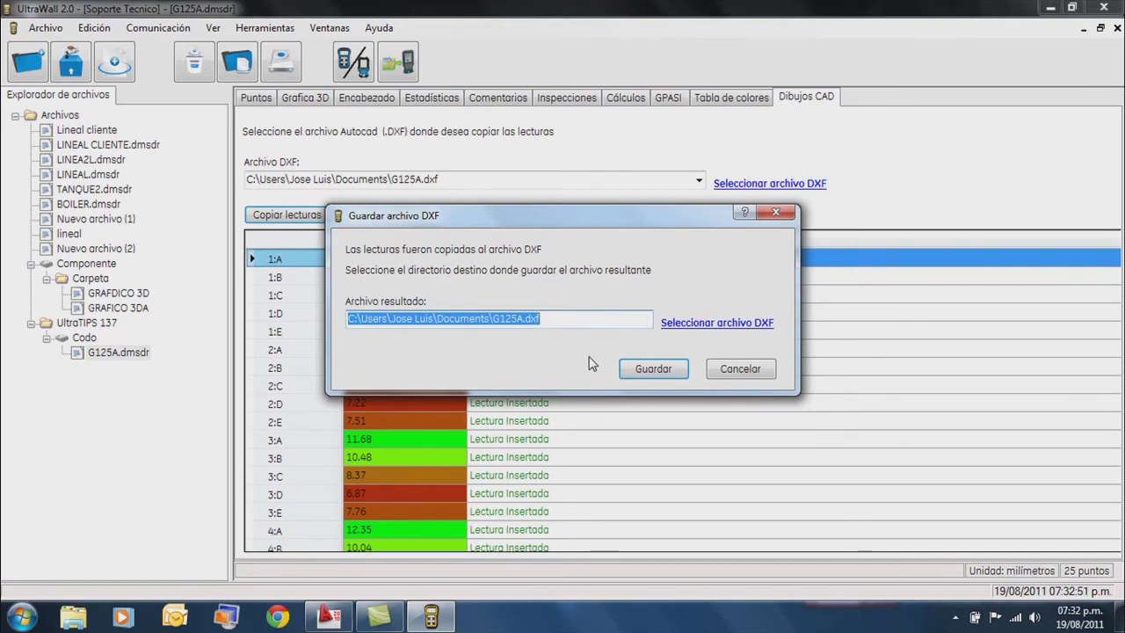
{"action": "left_click", "coordinate": [653, 369]}
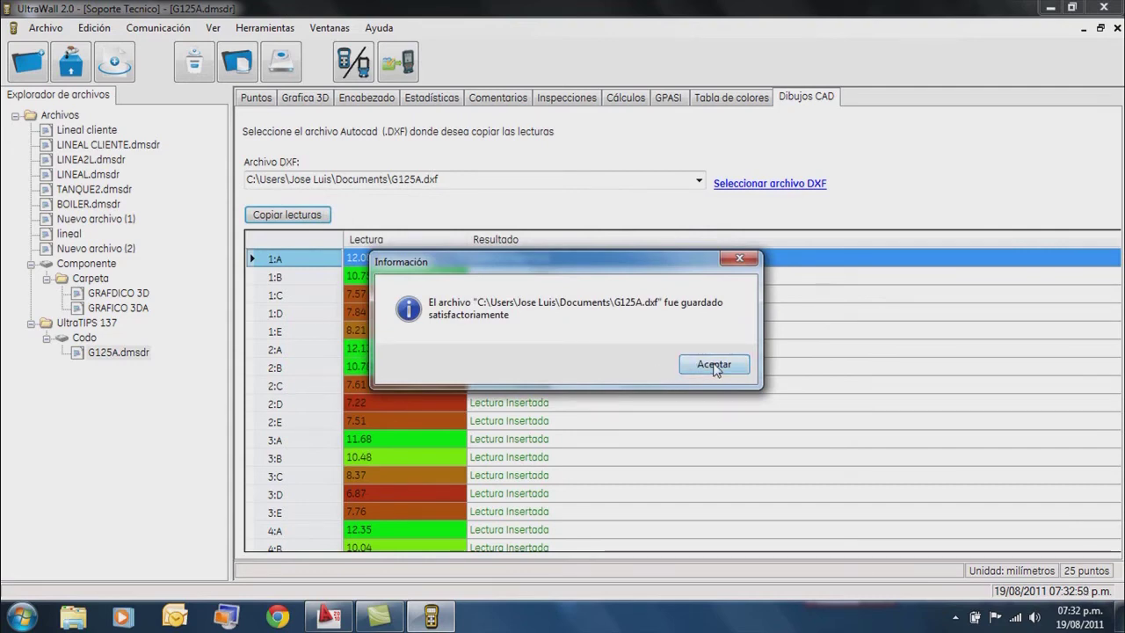
{"action": "left_click", "coordinate": [713, 363]}
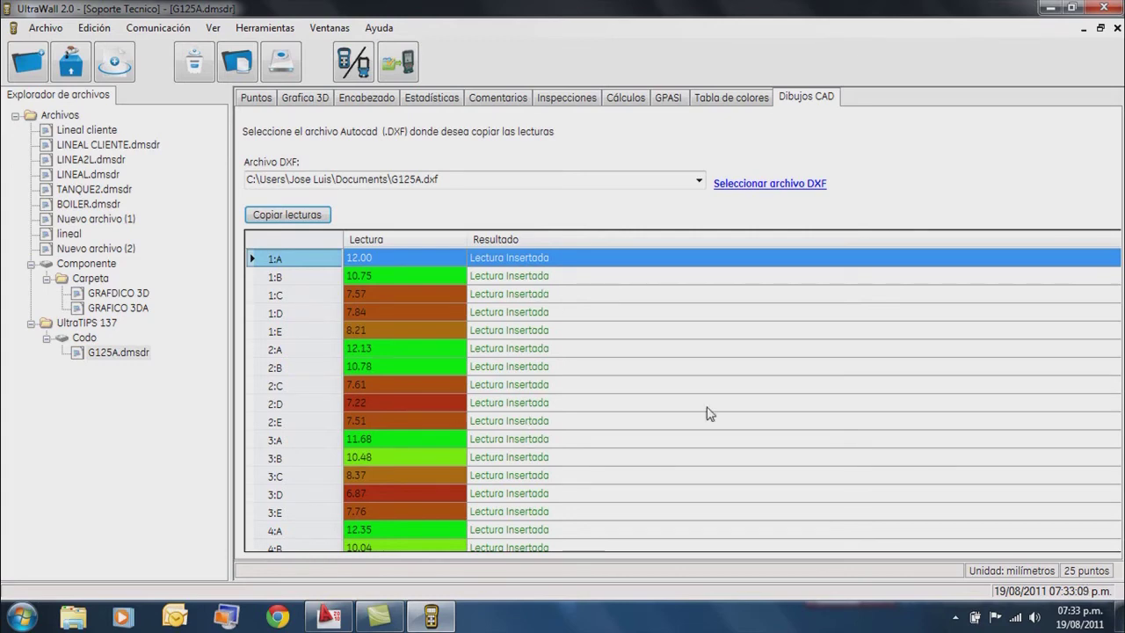
Check that the readings through 5:E are marked Lectura Insertada, then return to AutoCAD.
{"action": "left_click", "coordinate": [833, 459]}
{"action": "key", "text": "Down"}
{"action": "key", "text": "Down"}
{"action": "key", "text": "Down"}
{"action": "key", "text": "Down"}
{"action": "key", "text": "Down"}
{"action": "key", "text": "Down"}
{"action": "key", "text": "Down"}
{"action": "key", "text": "Down"}
{"action": "key", "text": "Down"}
{"action": "key", "text": "Down"}
{"action": "key", "text": "Down"}
{"action": "key", "text": "Down"}
{"action": "key", "text": "Down"}
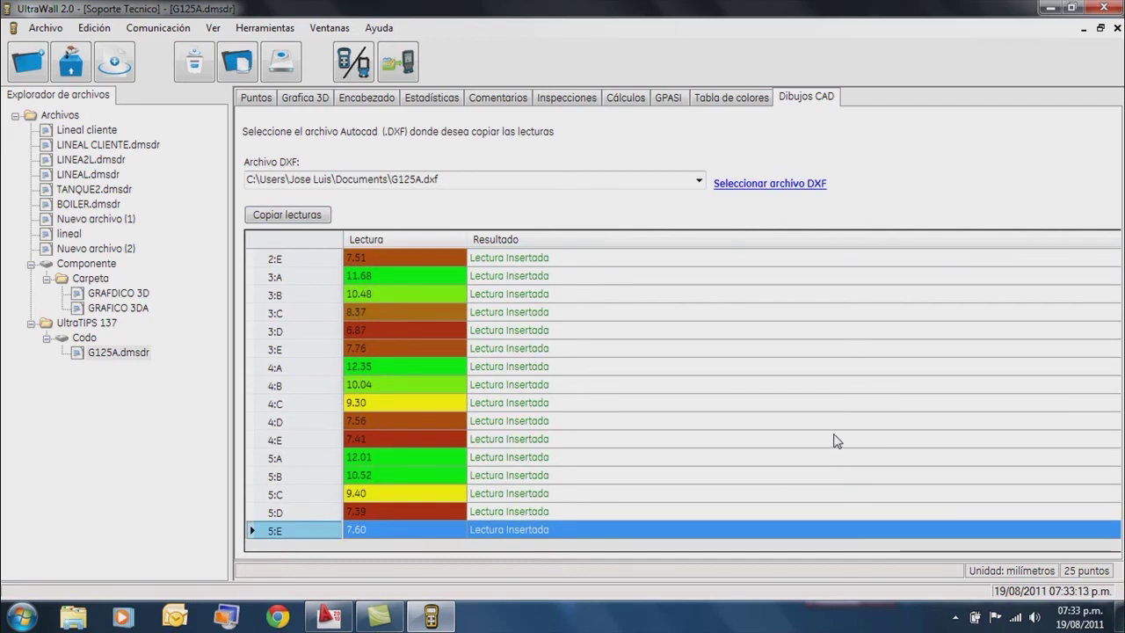
{"action": "left_click", "coordinate": [327, 615]}
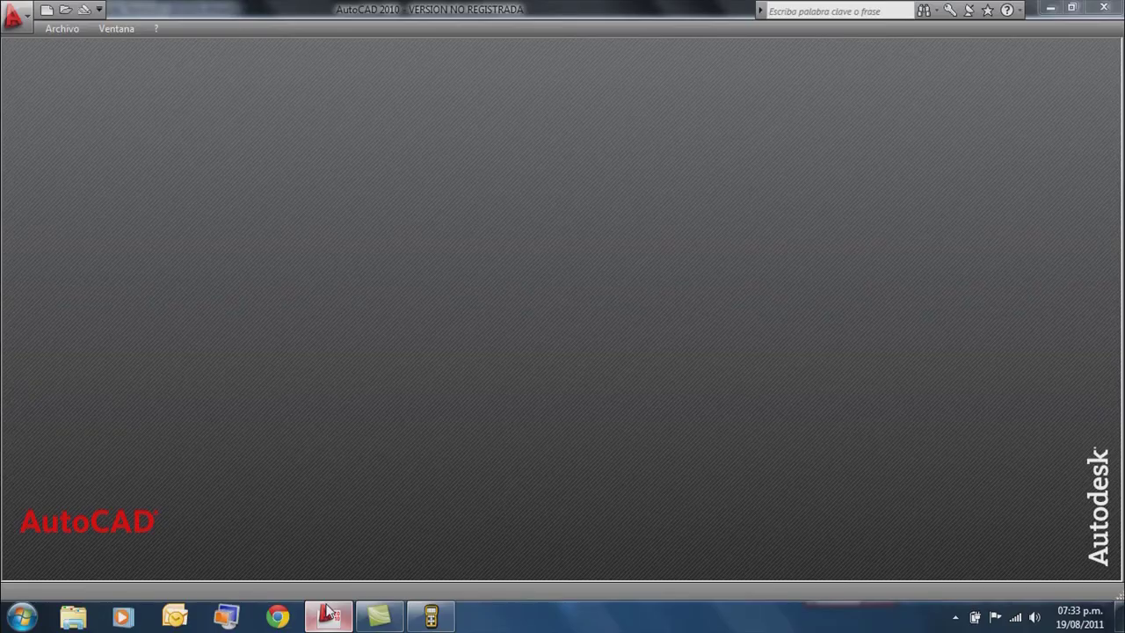
Open G125A.dxf from recent documents, showing labels from 1:A=12.00 to 5:E=7.60.
{"action": "left_click", "coordinate": [27, 26]}
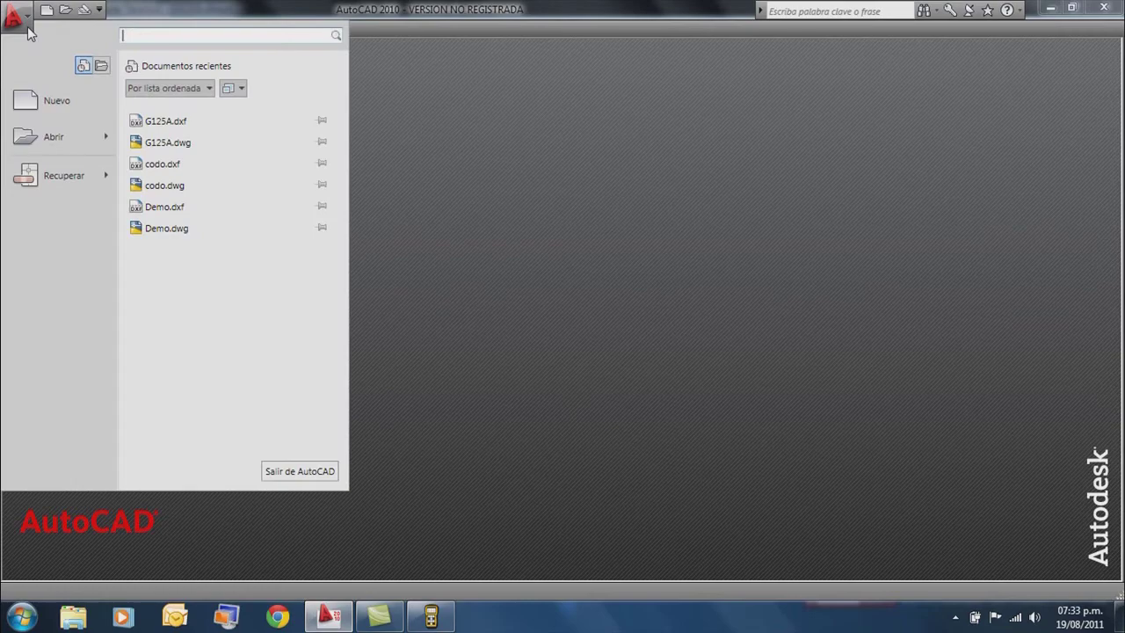
{"action": "left_click", "coordinate": [175, 124]}
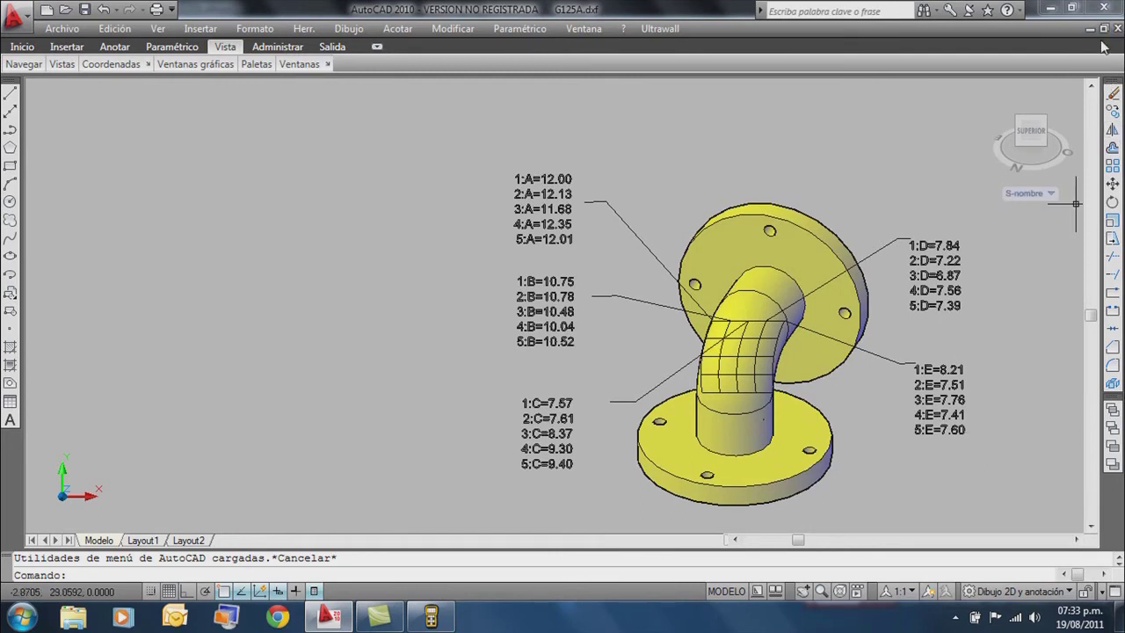
Quit AutoCAD, saving the labelled drawing as G125A.dwg and replacing the existing file.
{"action": "left_click", "coordinate": [1110, 9]}
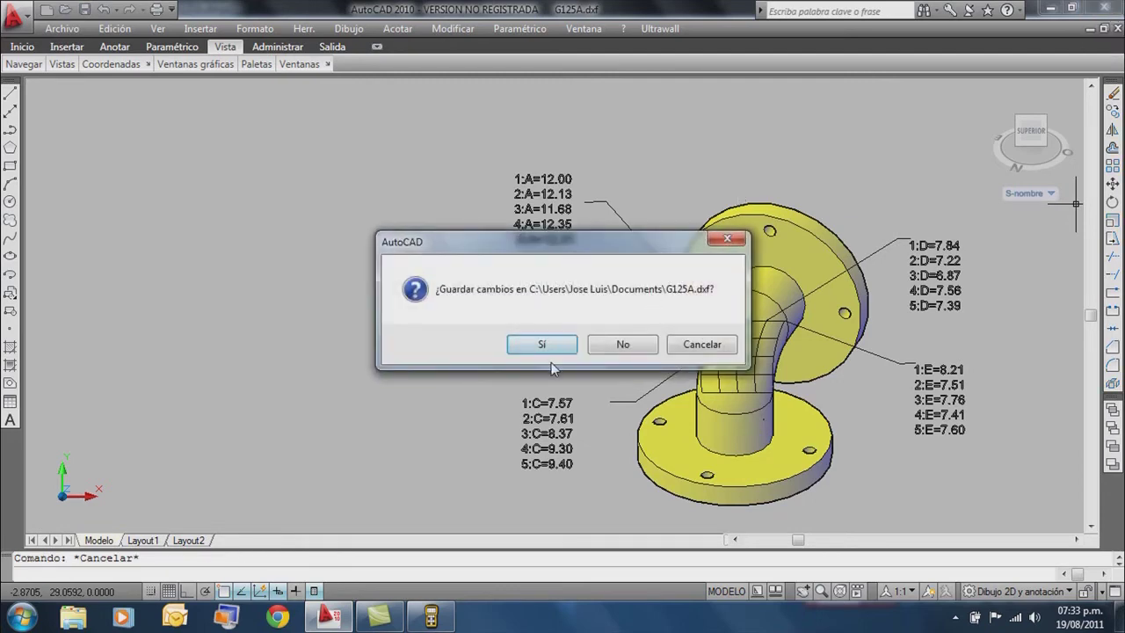
{"action": "left_click", "coordinate": [542, 344]}
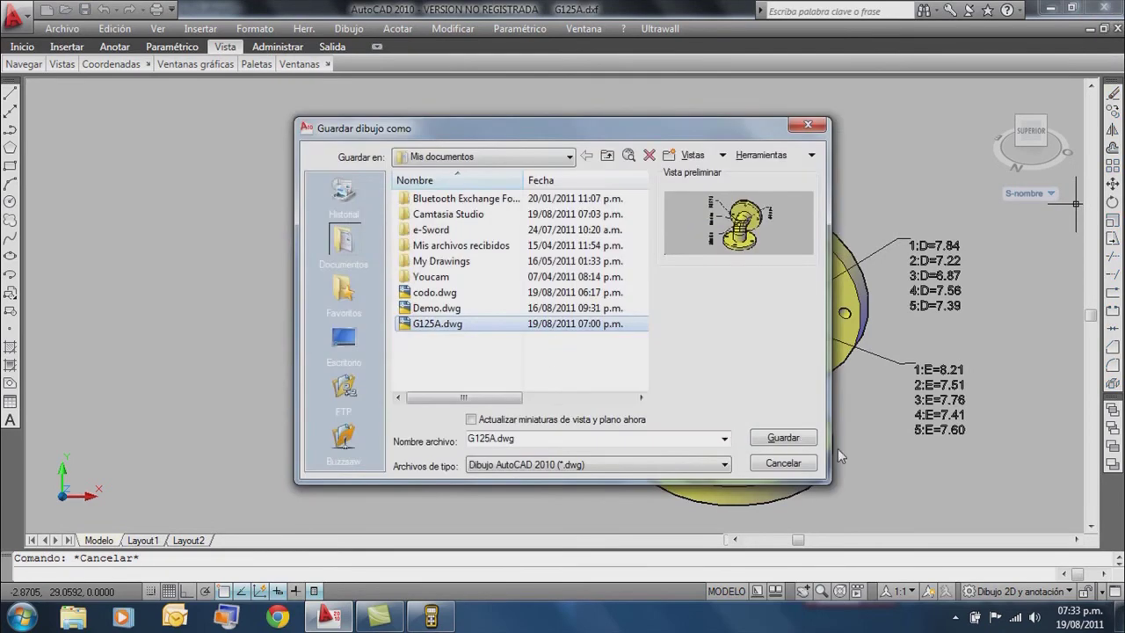
{"action": "left_click", "coordinate": [777, 443]}
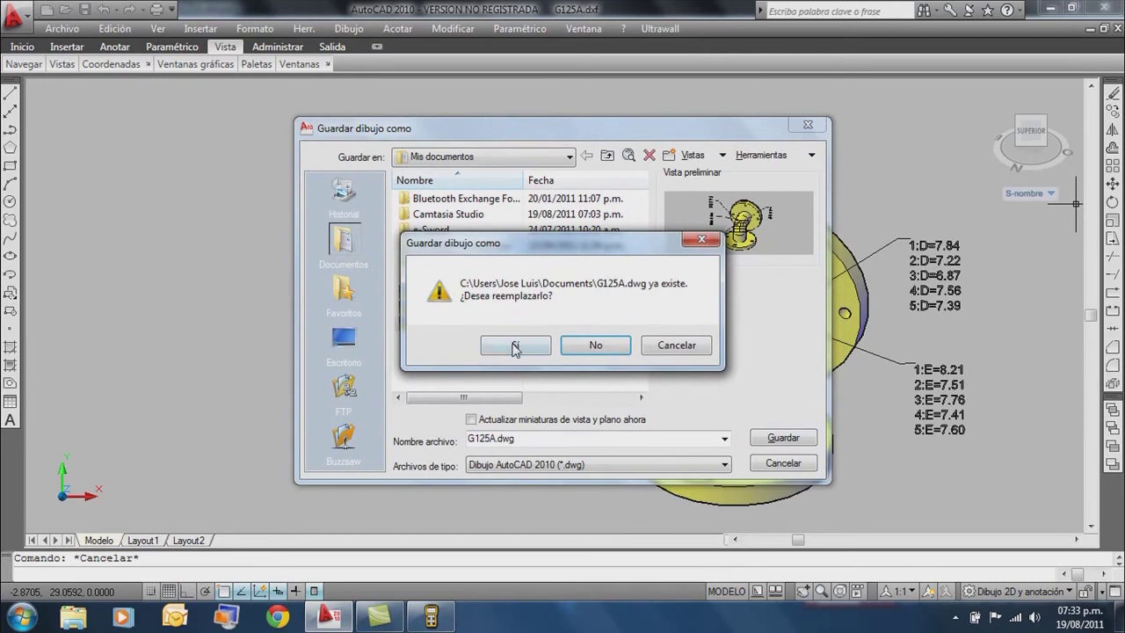
{"action": "left_click", "coordinate": [514, 349]}
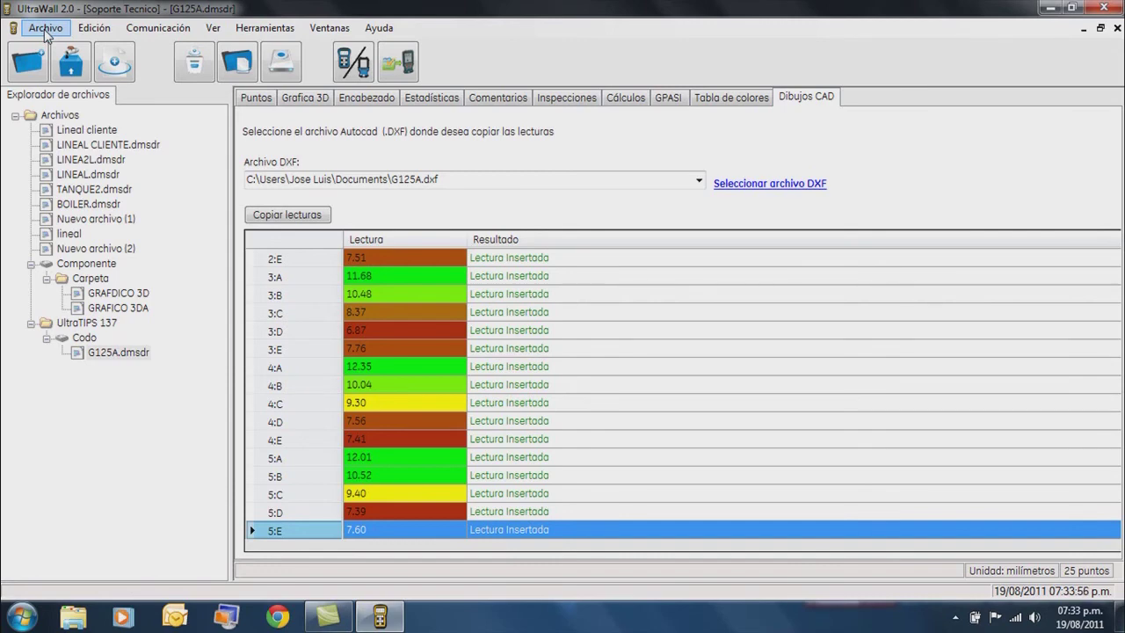
Open the Imprimir reporte data dialog for the G125A report from the Archivo menu.
{"action": "left_click", "coordinate": [44, 29]}
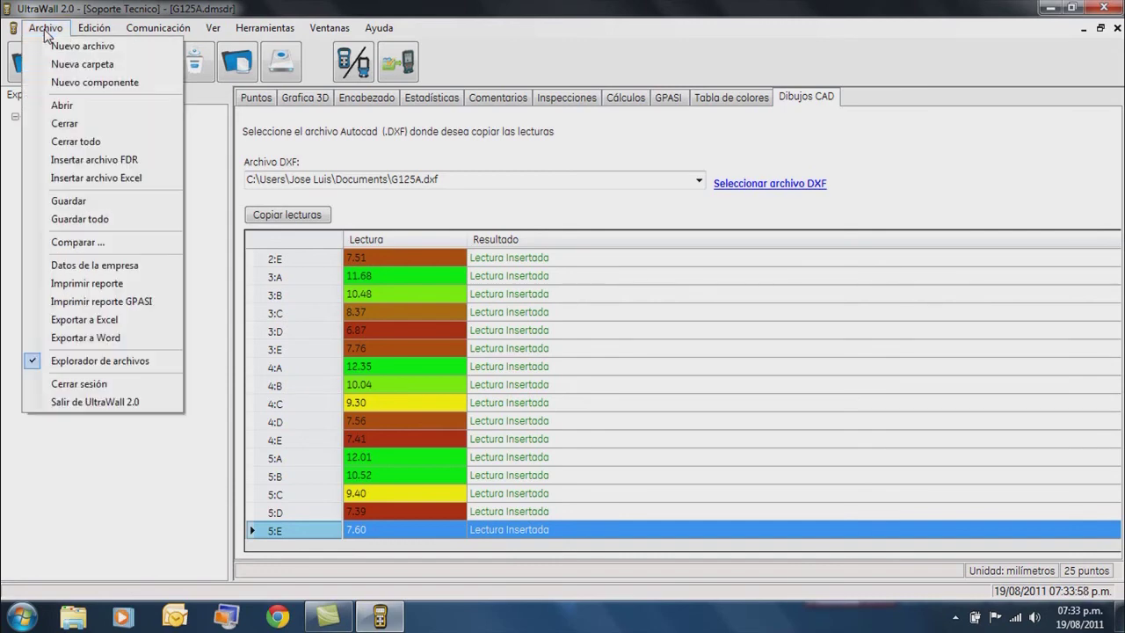
{"action": "left_click", "coordinate": [97, 286]}
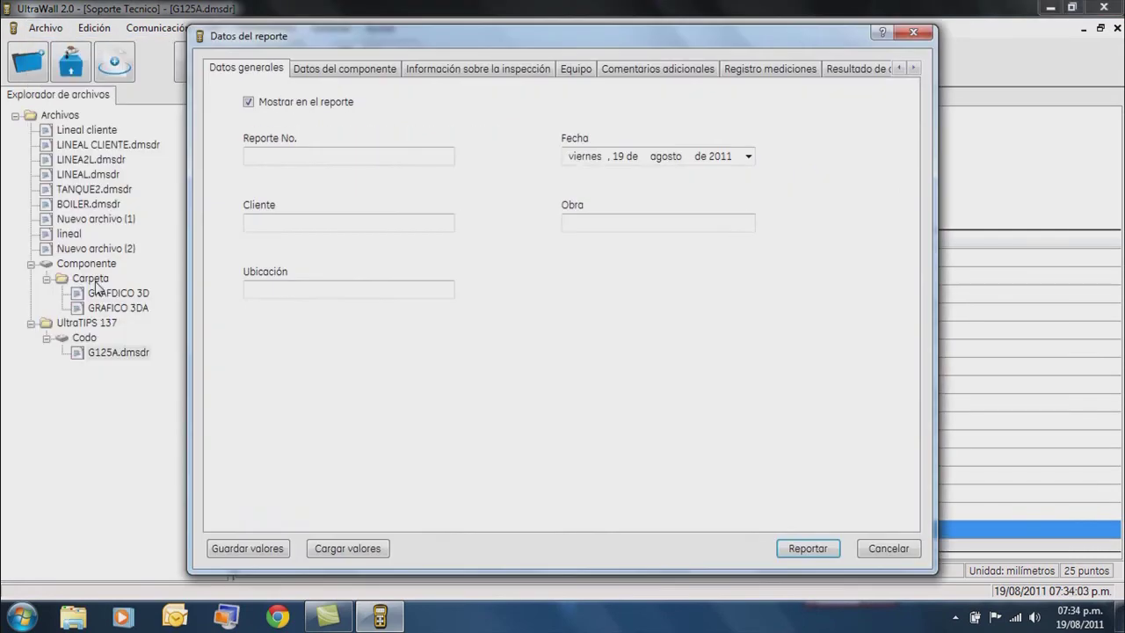
Enter report number 00001 and client UltraTIPS in the report's general data.
{"action": "left_click", "coordinate": [336, 156]}
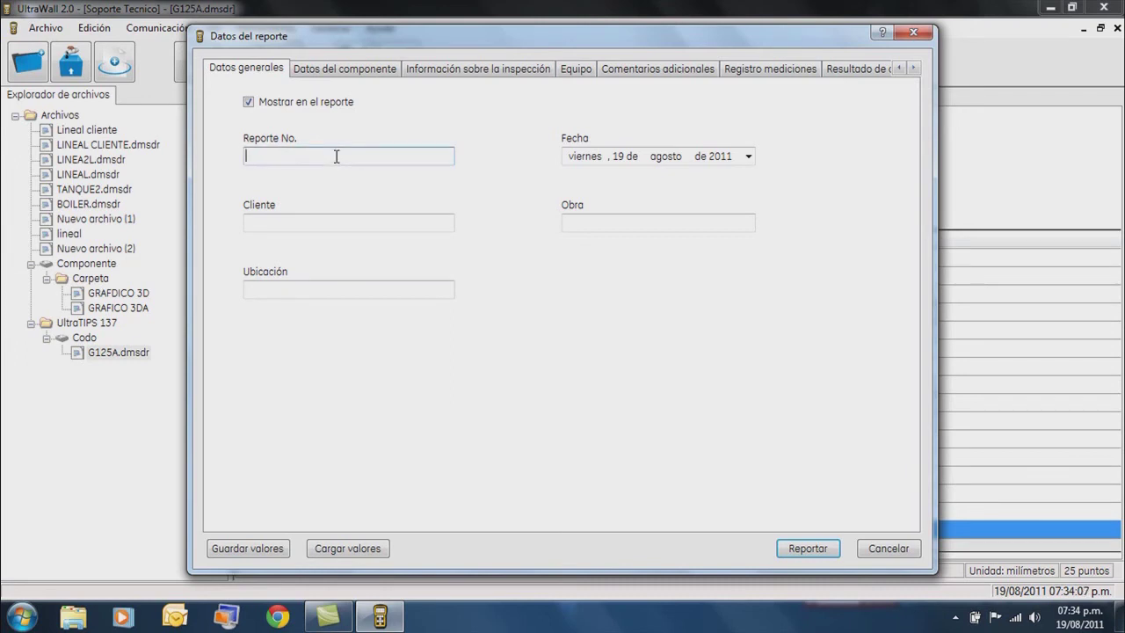
{"action": "type", "text": "00001"}
{"action": "left_click", "coordinate": [330, 222]}
{"action": "type", "text": "uLTRA"}
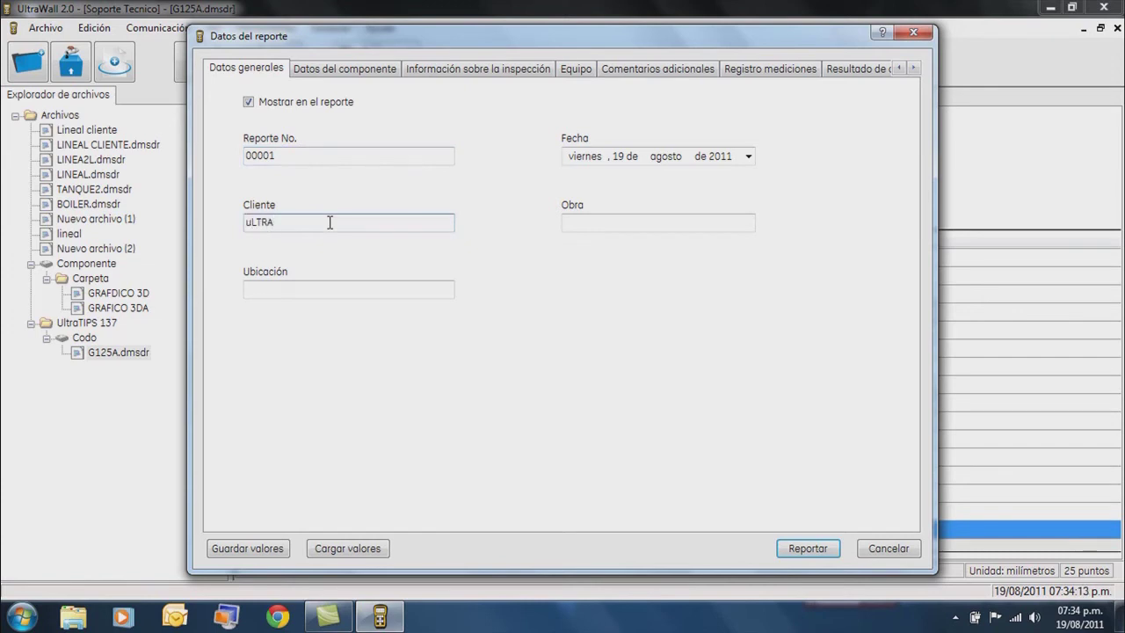
{"action": "key", "text": "BackSpace"}
{"action": "key", "text": "BackSpace"}
{"action": "key", "text": "BackSpace"}
{"action": "key", "text": "BackSpace"}
{"action": "type", "text": "UltraTIPS"}
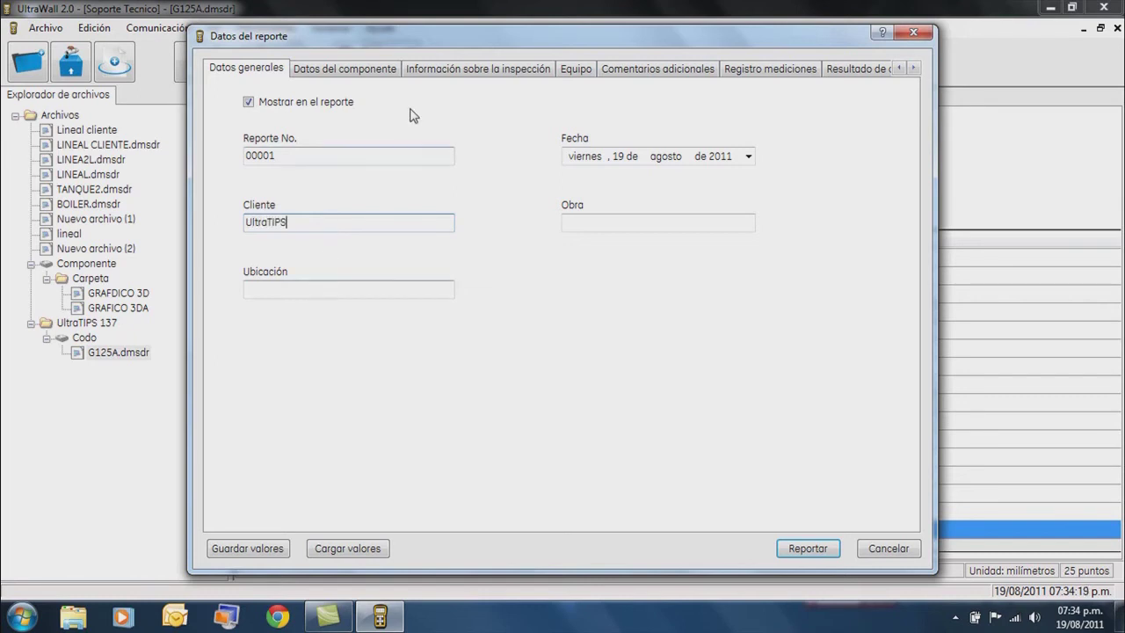
{"action": "left_click", "coordinate": [364, 75]}
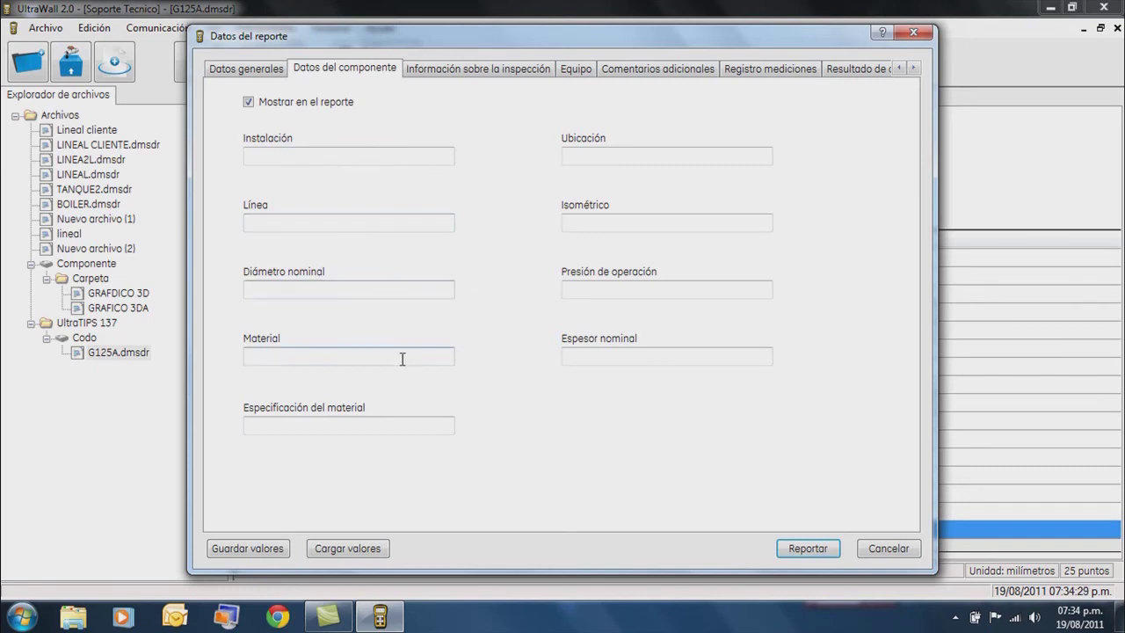
Go through the inspection information fields: procedure, reference block, sensitivity, technique, revision, standard.
{"action": "left_click", "coordinate": [453, 76]}
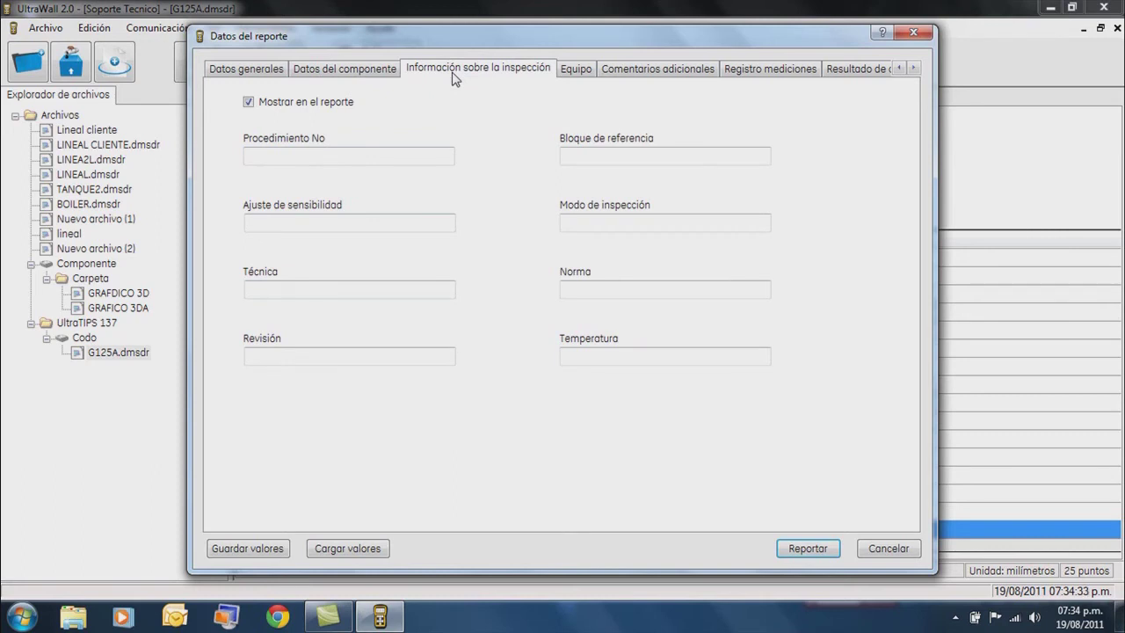
{"action": "left_click", "coordinate": [408, 155]}
{"action": "left_click", "coordinate": [563, 156]}
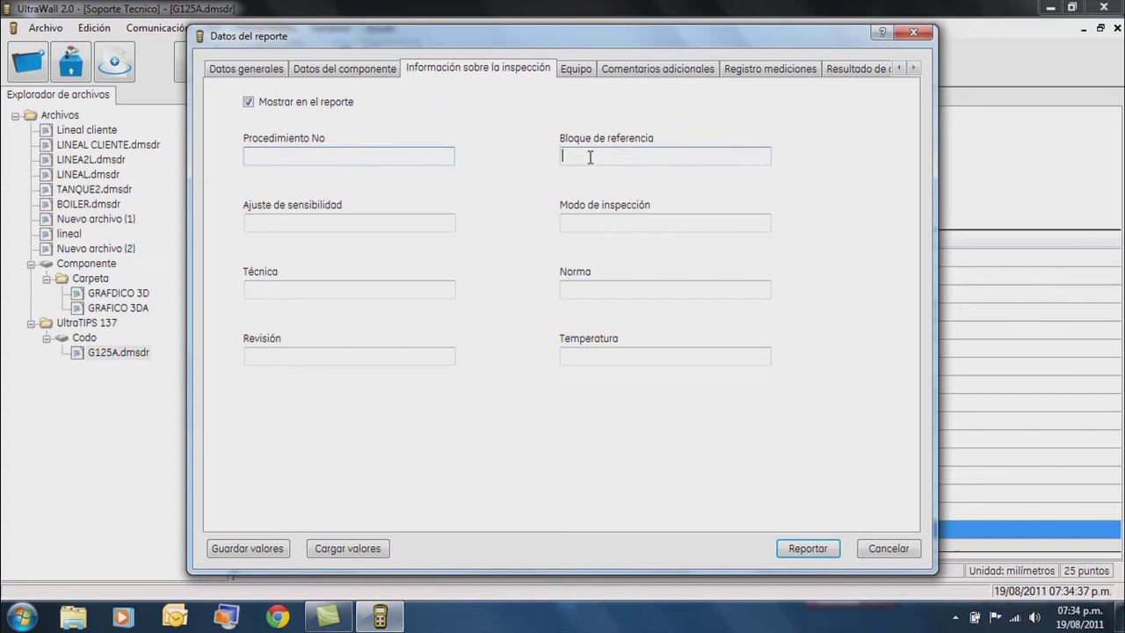
{"action": "left_click", "coordinate": [389, 225]}
{"action": "left_click", "coordinate": [400, 286]}
{"action": "left_click", "coordinate": [417, 351]}
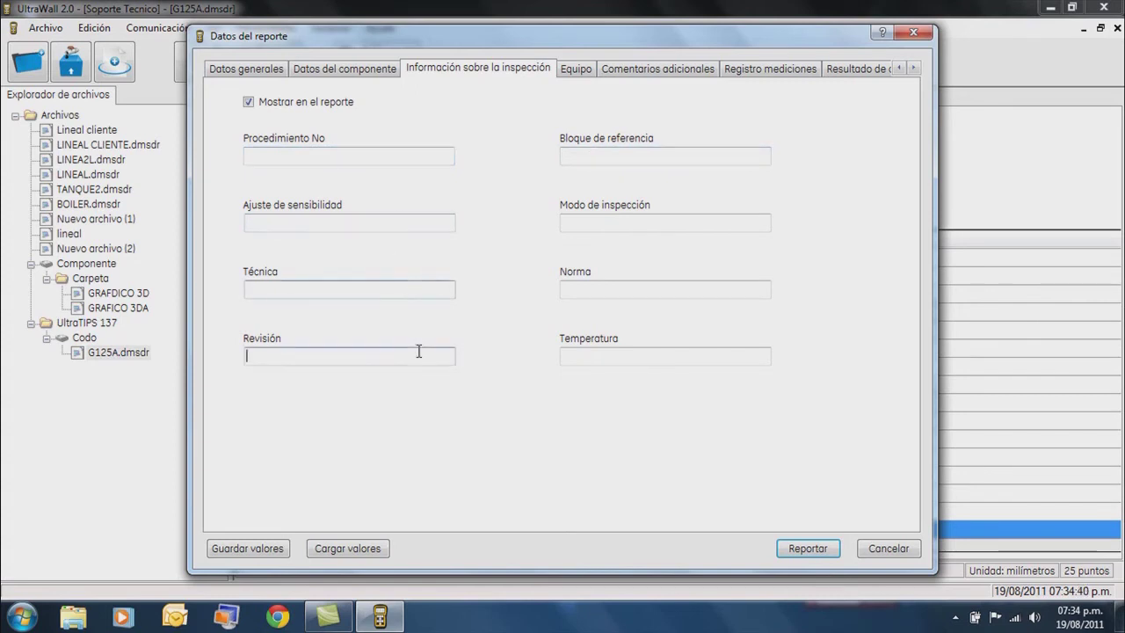
{"action": "left_click", "coordinate": [609, 289]}
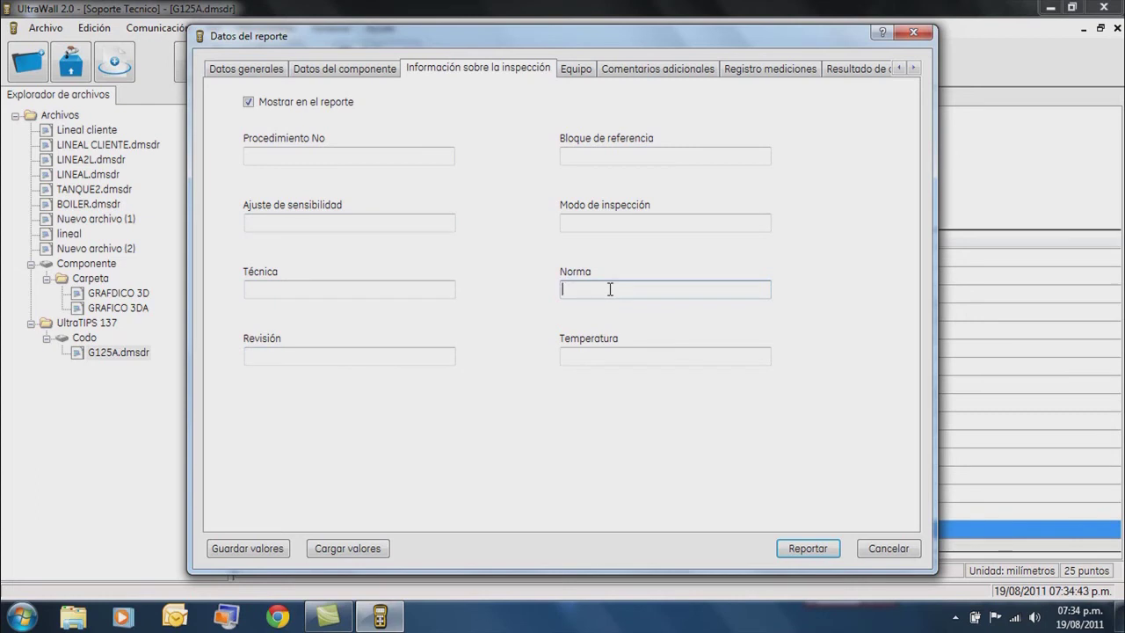
Record the inspection equipment as brand ge, model DMS GO.
{"action": "left_click", "coordinate": [575, 74]}
{"action": "left_click", "coordinate": [358, 181]}
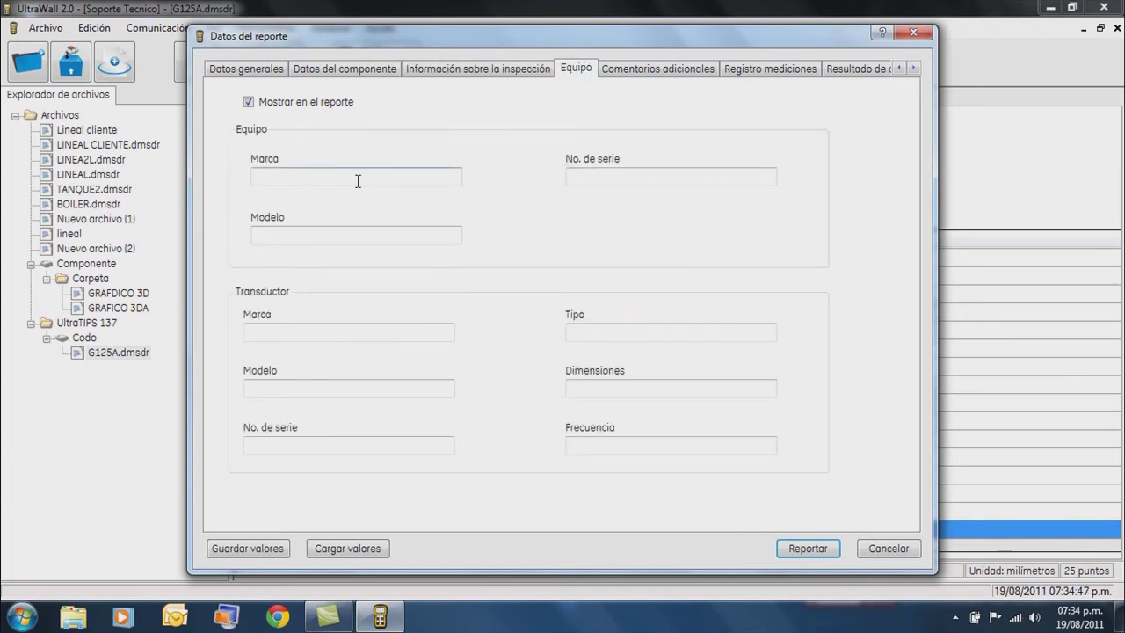
{"action": "type", "text": "ge"}
{"action": "left_click", "coordinate": [357, 236]}
{"action": "type", "text": "DMS GO"}
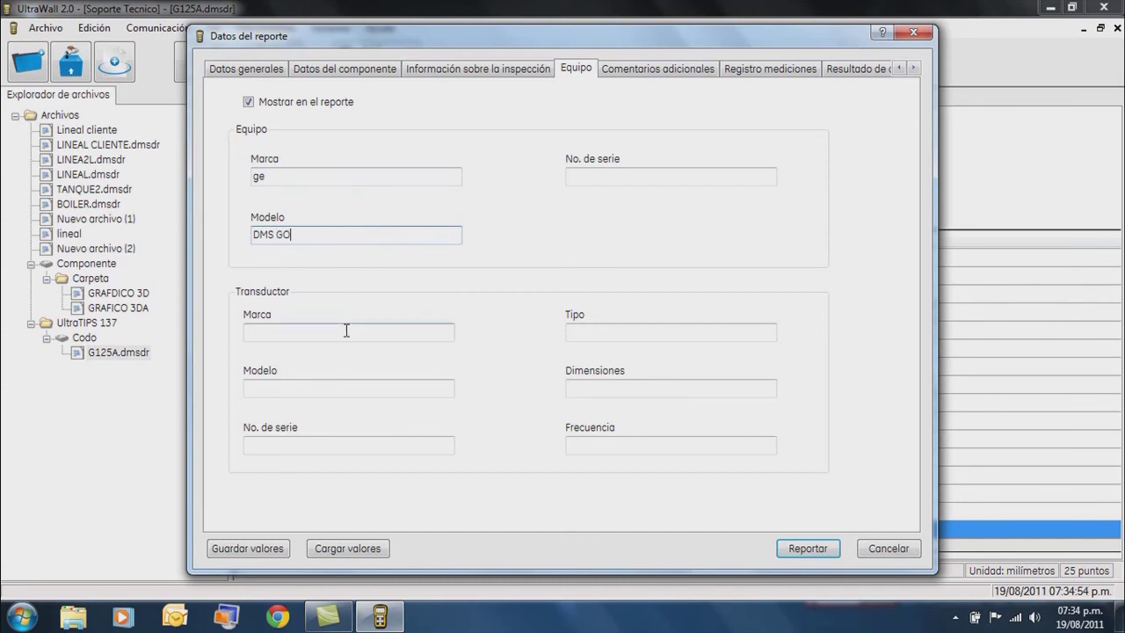
{"action": "left_click", "coordinate": [346, 329]}
Move through the comments, measurement record and calculation results pages to the signatures page.
{"action": "left_click", "coordinate": [638, 69]}
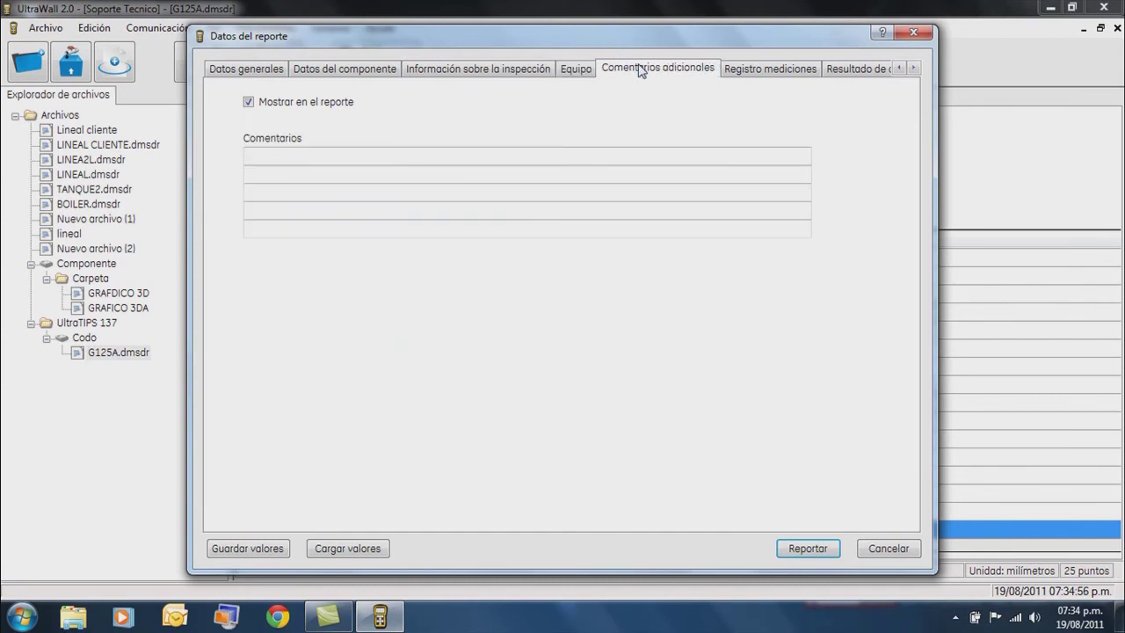
{"action": "left_click", "coordinate": [779, 73]}
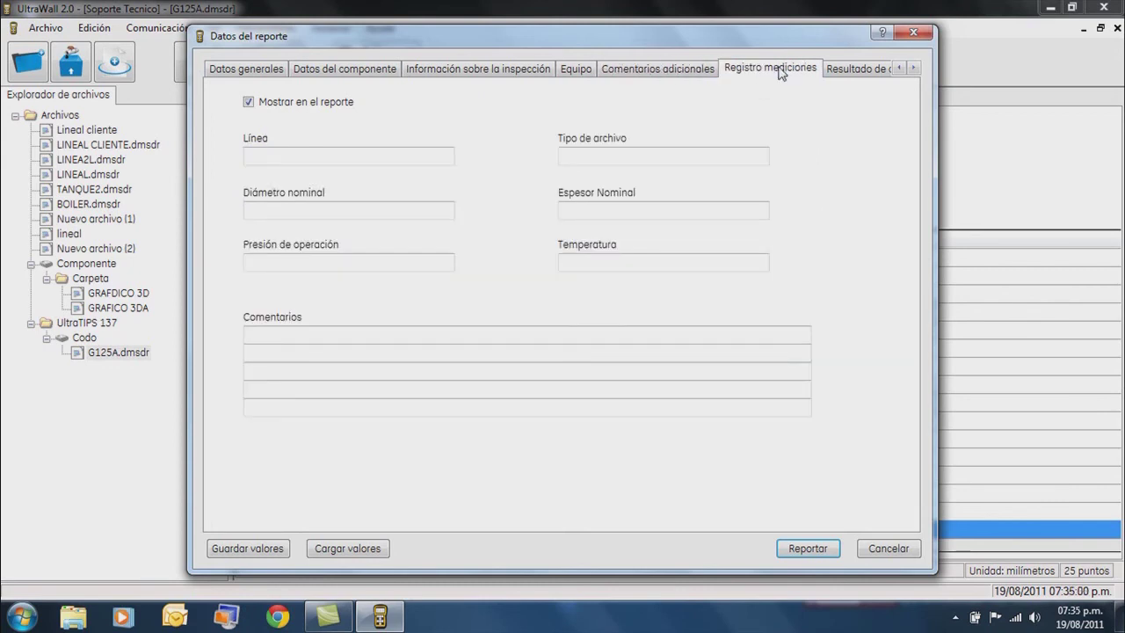
{"action": "left_click", "coordinate": [846, 76]}
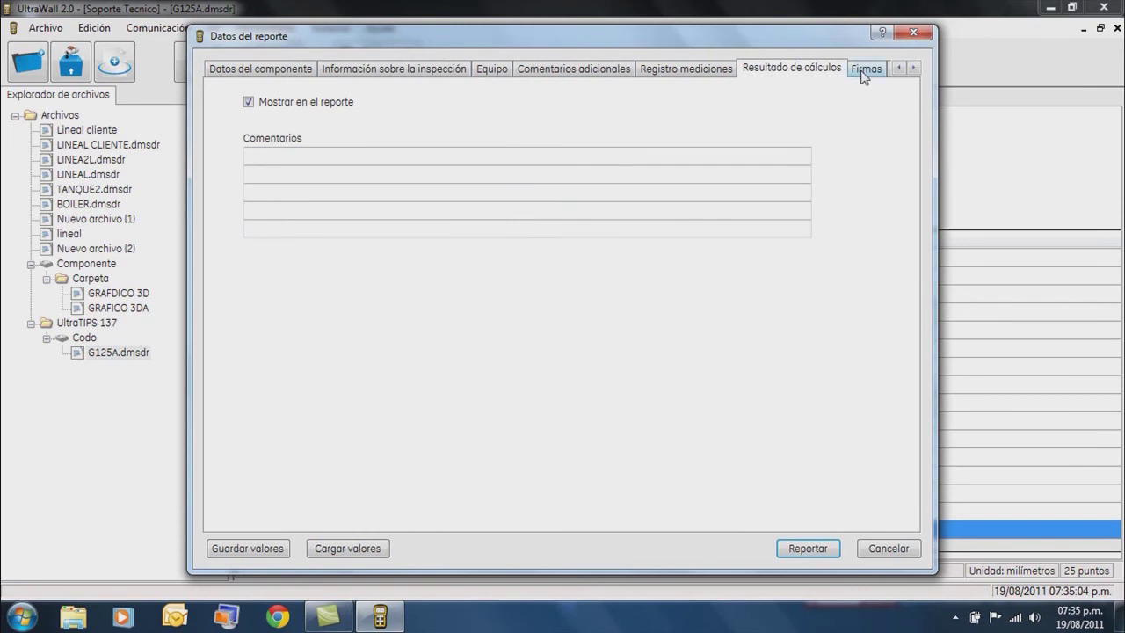
{"action": "left_click", "coordinate": [865, 74]}
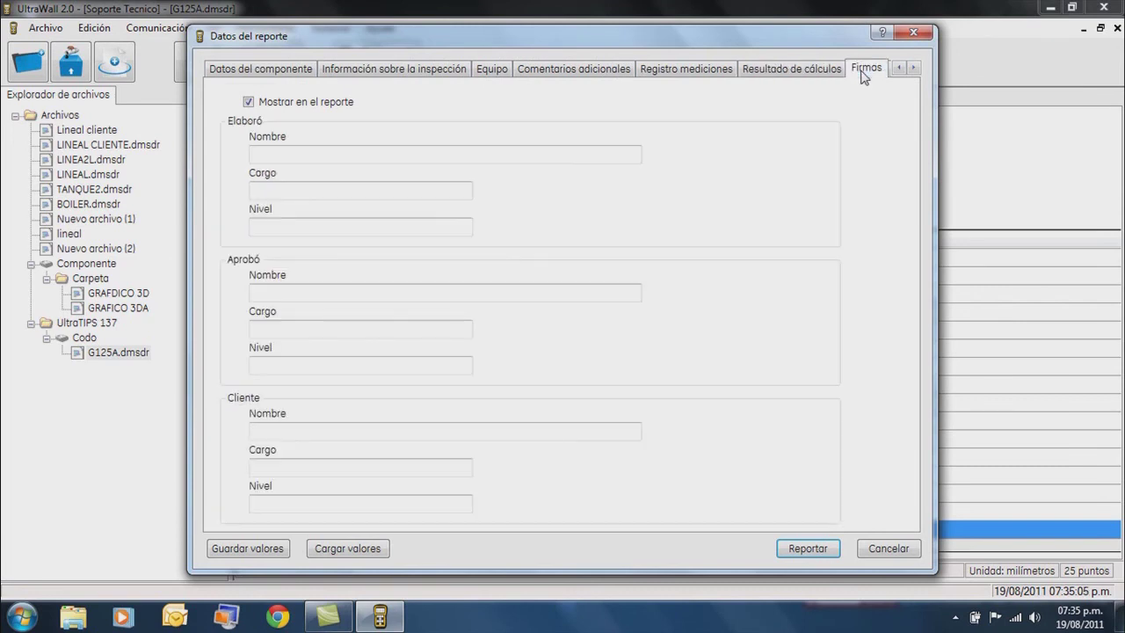
Enter the preparer's name in the Elaboró field on the signatures page.
{"action": "left_click", "coordinate": [539, 150]}
{"action": "type", "text": "Luis A."}
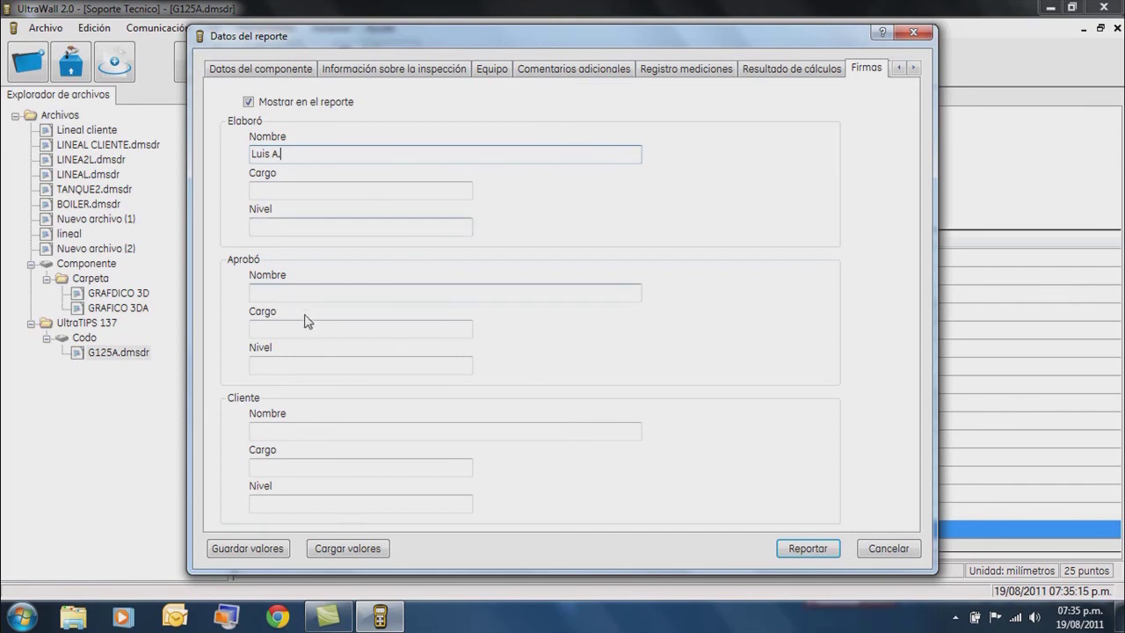
{"action": "left_click", "coordinate": [309, 294]}
{"action": "left_click", "coordinate": [319, 430]}
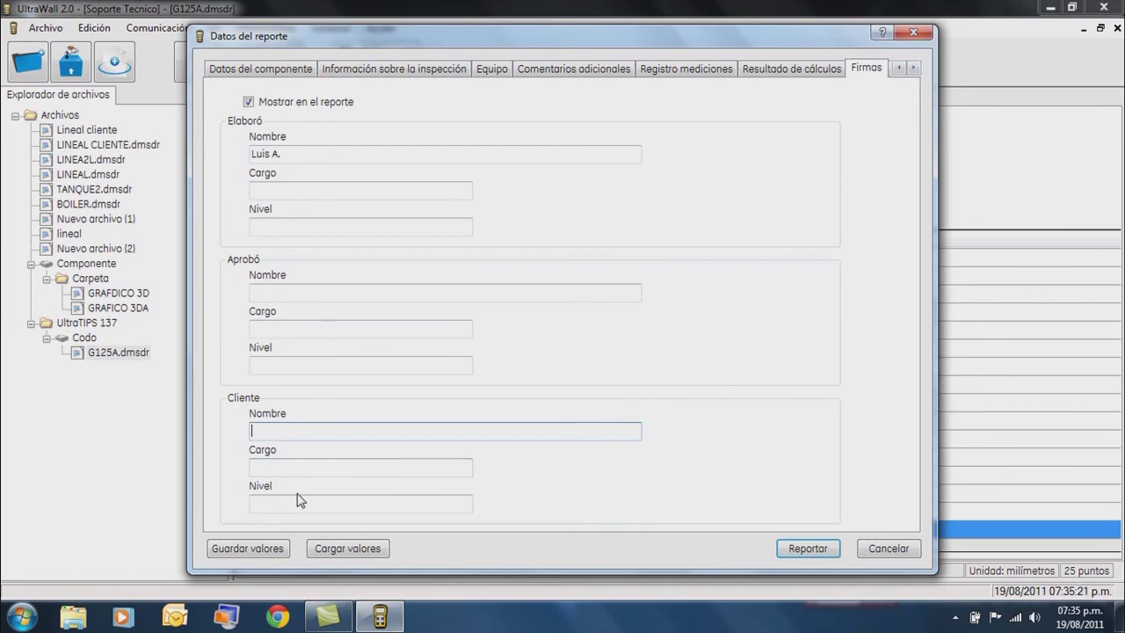
Save the report values as Llog and generate the inspection report.
{"action": "left_click", "coordinate": [264, 552]}
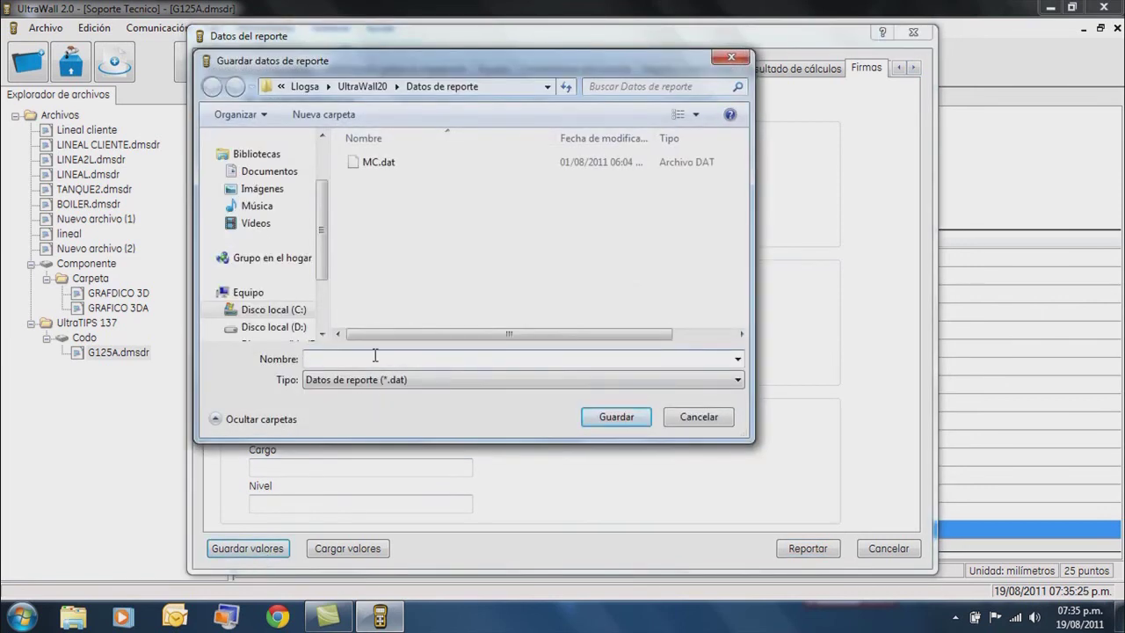
{"action": "type", "text": "Llog"}
{"action": "key", "text": "BackSpace"}
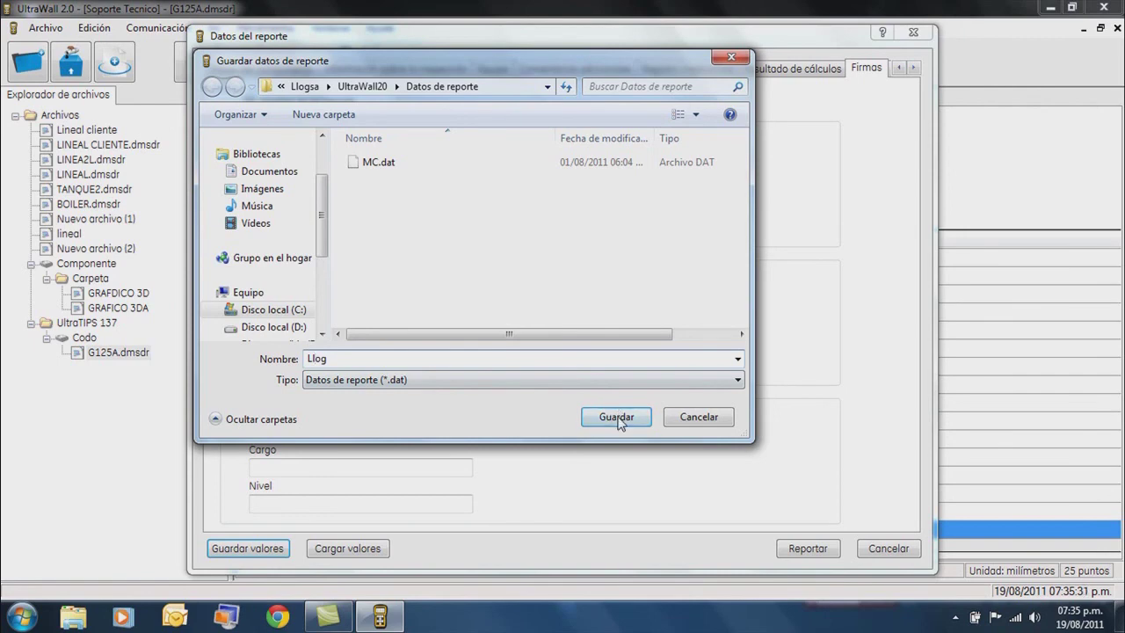
{"action": "left_click", "coordinate": [618, 420]}
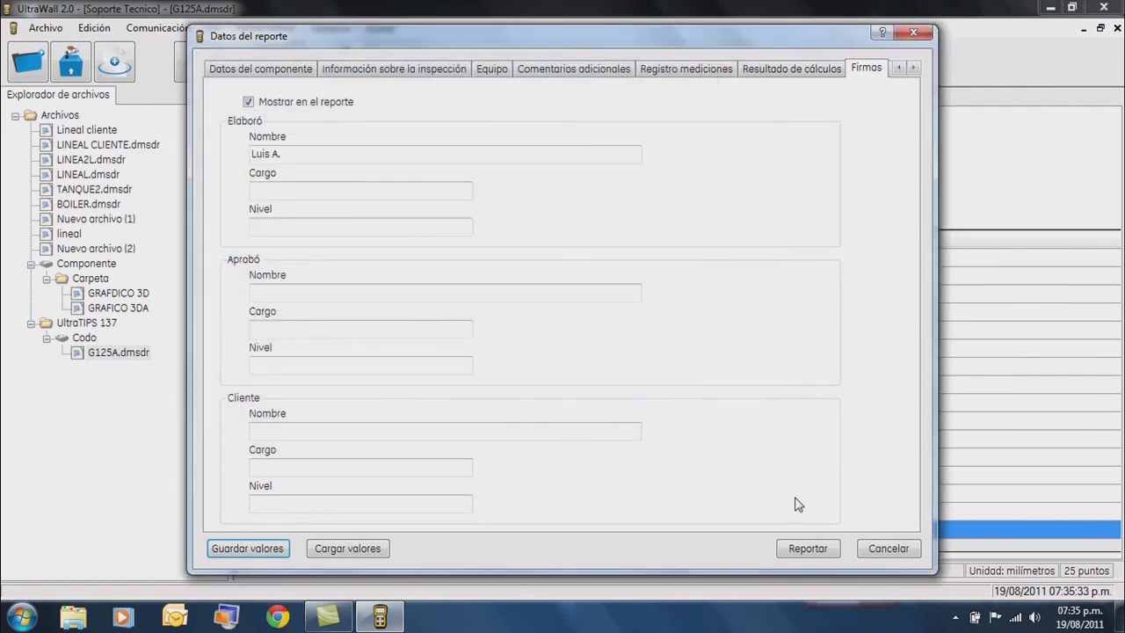
{"action": "left_click", "coordinate": [810, 549]}
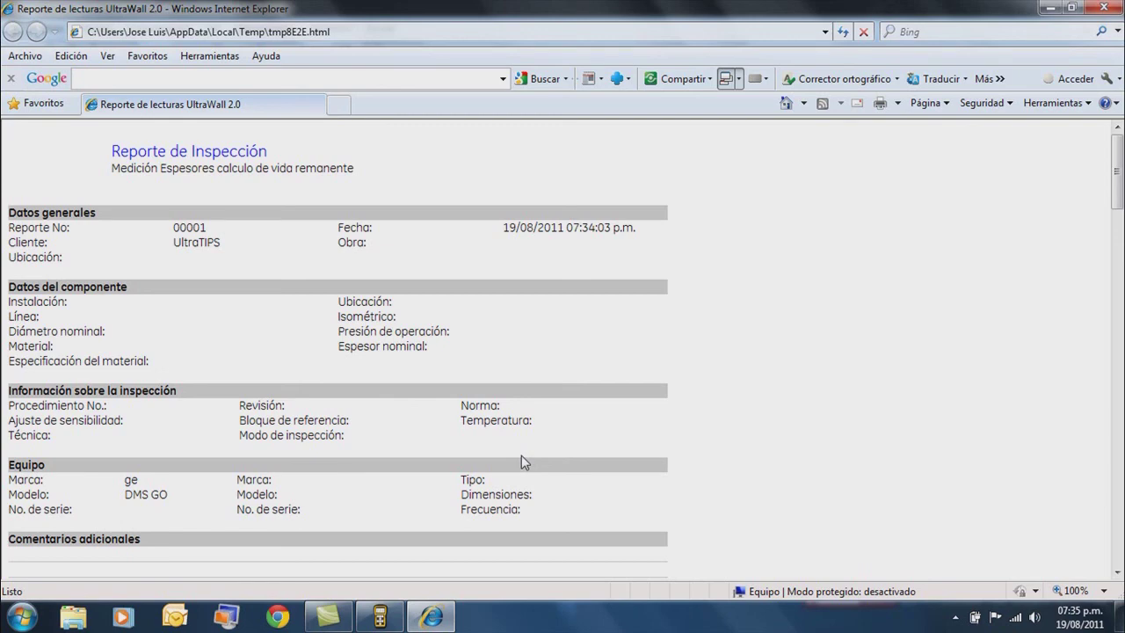
Scroll through the report's readings, statistics and calculation results down to the signatures section.
{"action": "scroll", "coordinate": [521, 455], "scroll_direction": "down", "scroll_amount": 4}
{"action": "scroll", "coordinate": [521, 457], "scroll_direction": "down", "scroll_amount": 3}
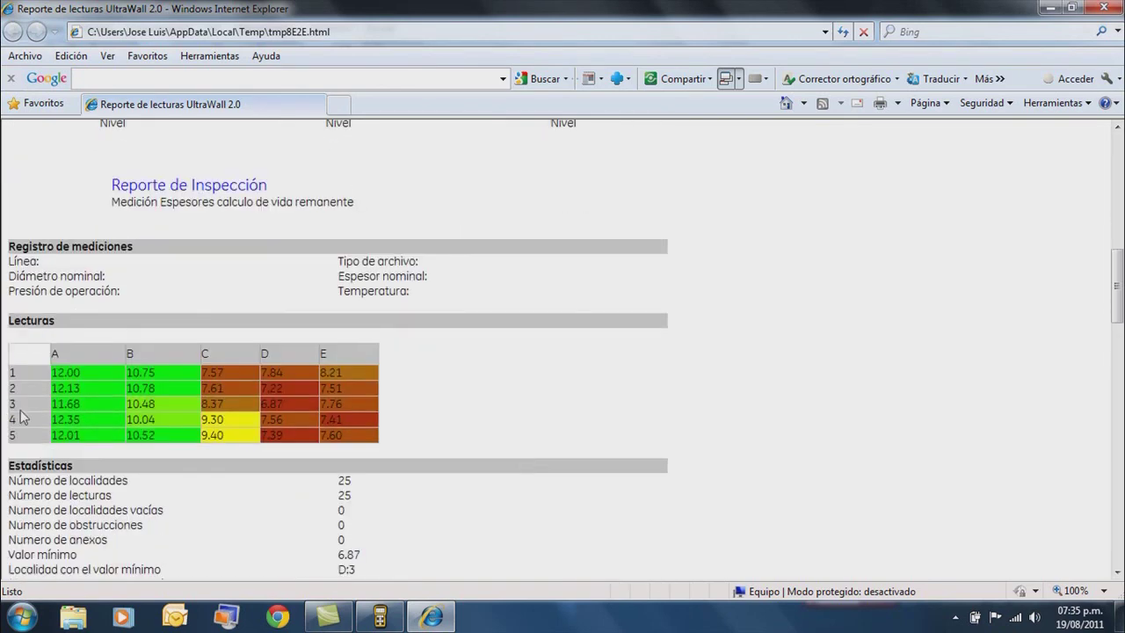
{"action": "scroll", "coordinate": [130, 424], "scroll_direction": "down", "scroll_amount": 4}
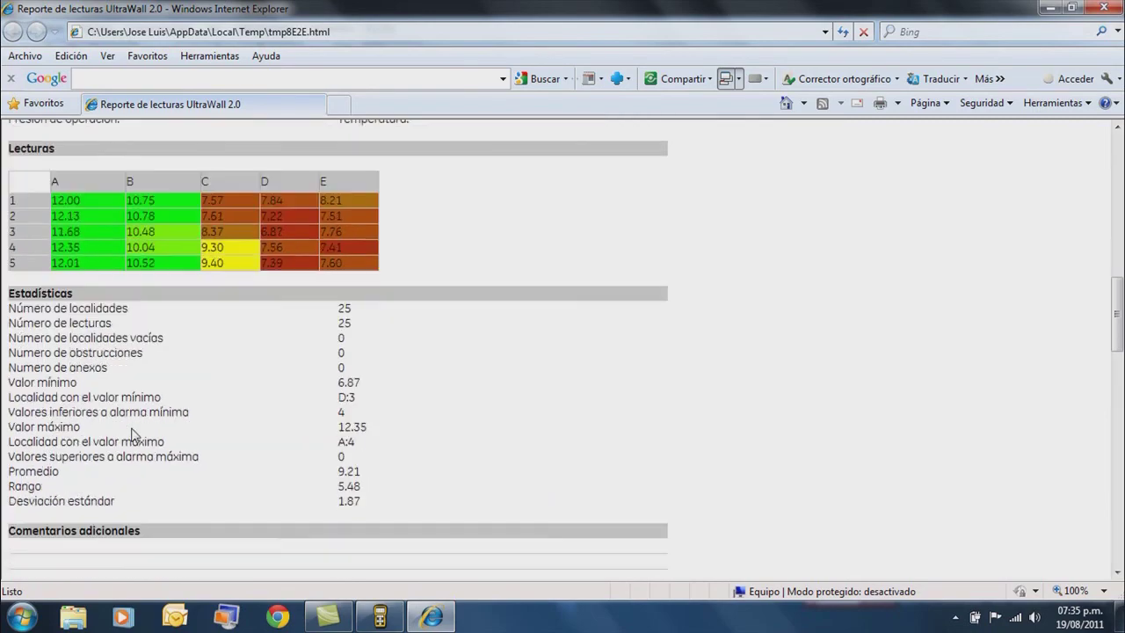
{"action": "scroll", "coordinate": [132, 434], "scroll_direction": "down", "scroll_amount": 6}
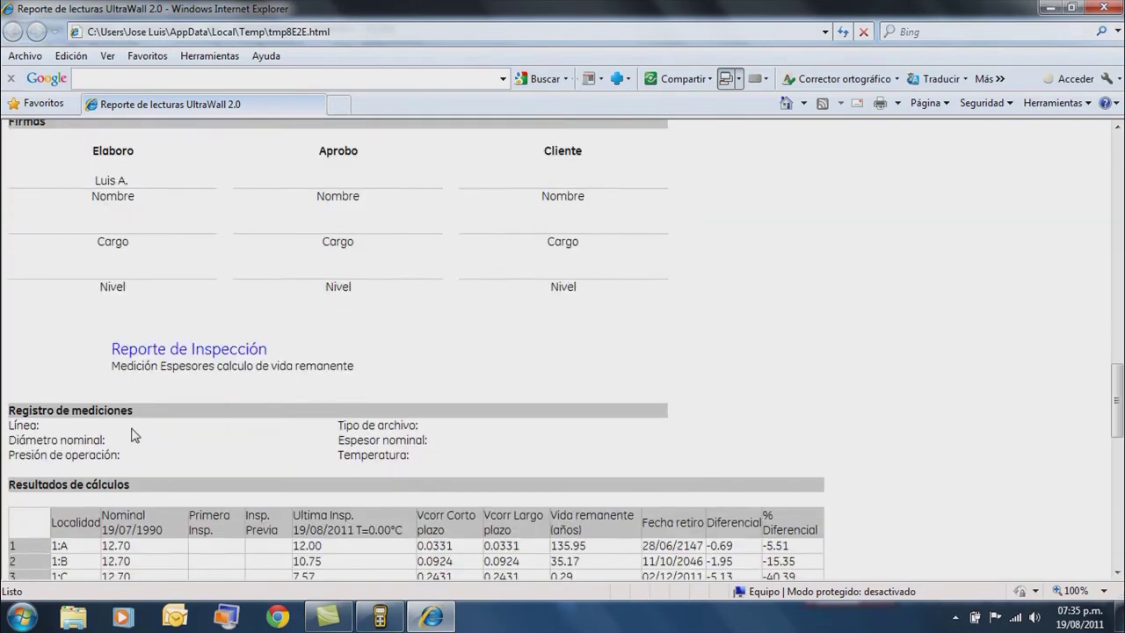
{"action": "scroll", "coordinate": [132, 430], "scroll_direction": "down", "scroll_amount": 1}
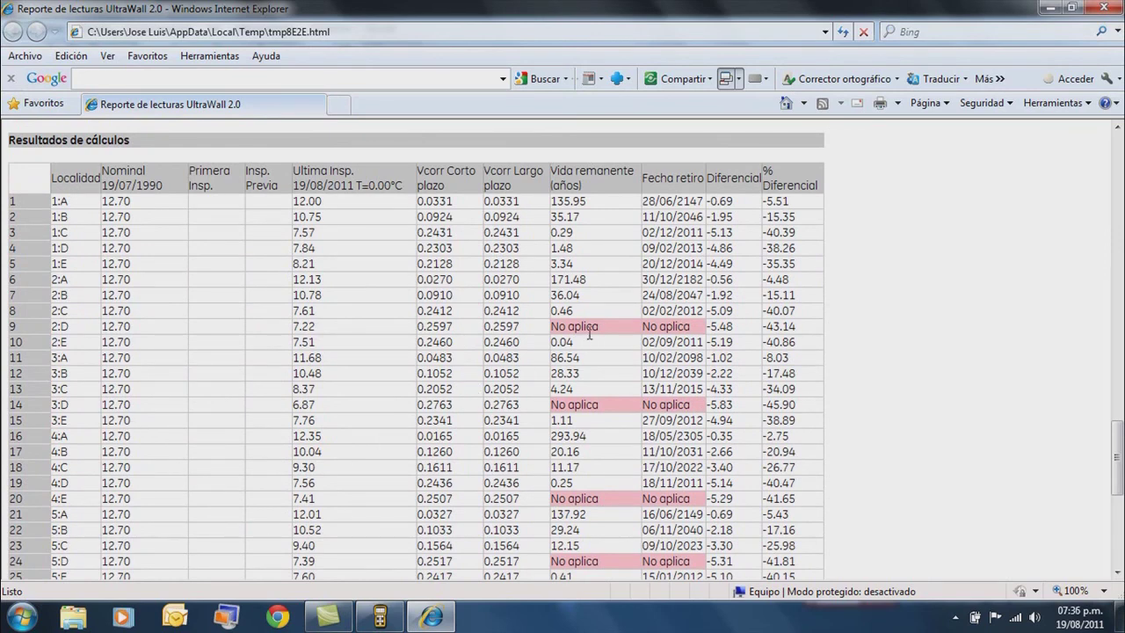
{"action": "scroll", "coordinate": [589, 332], "scroll_direction": "down", "scroll_amount": 2}
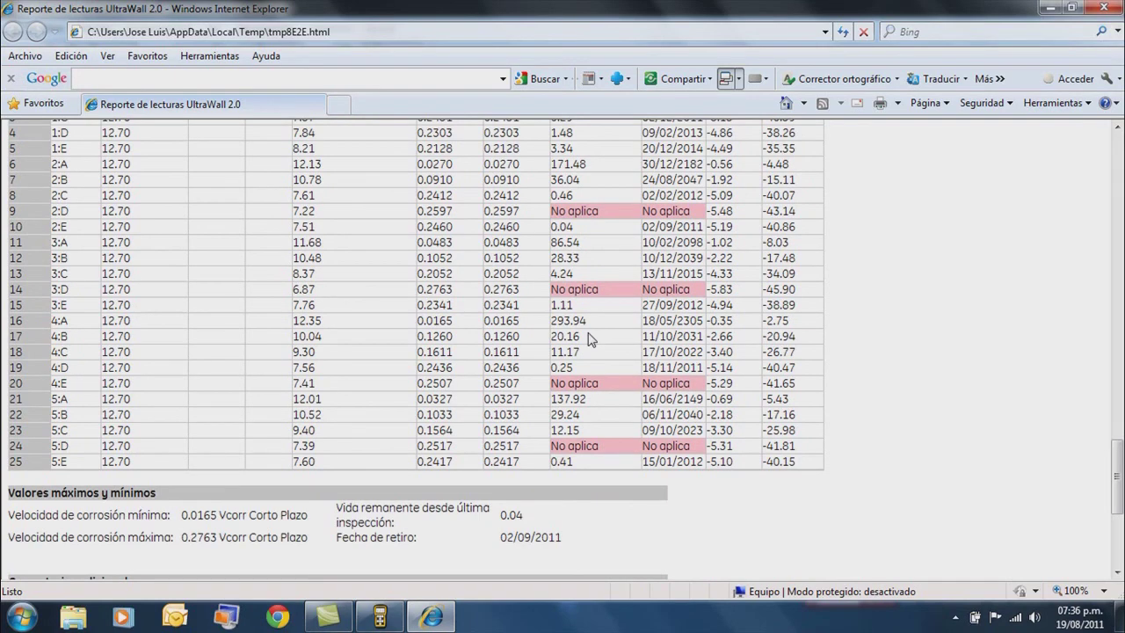
{"action": "scroll", "coordinate": [590, 339], "scroll_direction": "down", "scroll_amount": 4}
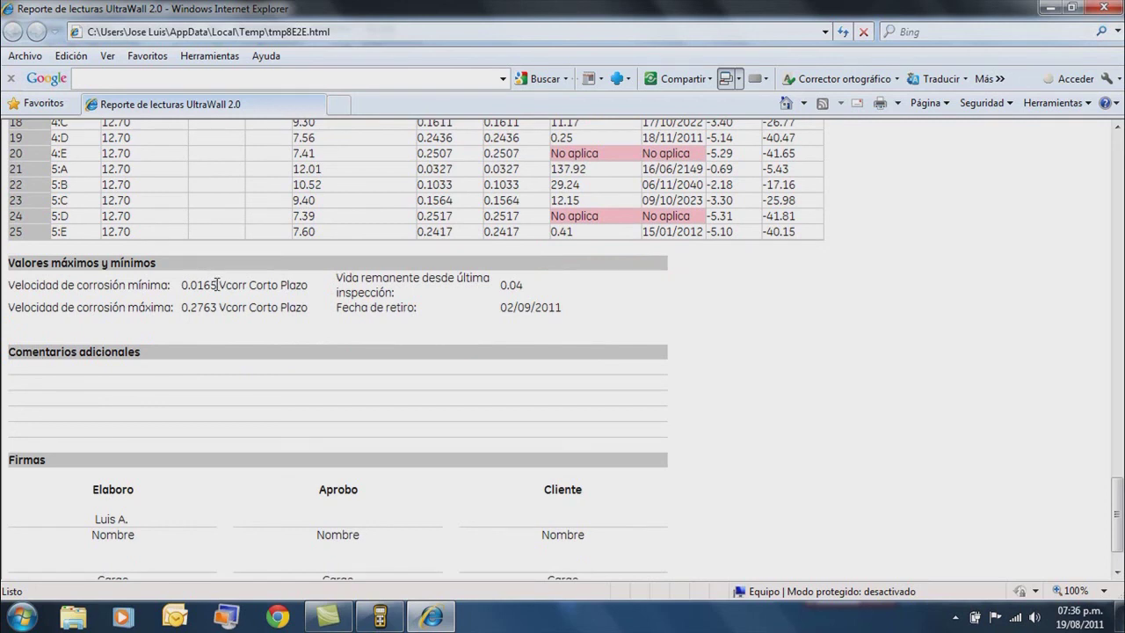
{"action": "scroll", "coordinate": [215, 284], "scroll_direction": "down", "scroll_amount": 2}
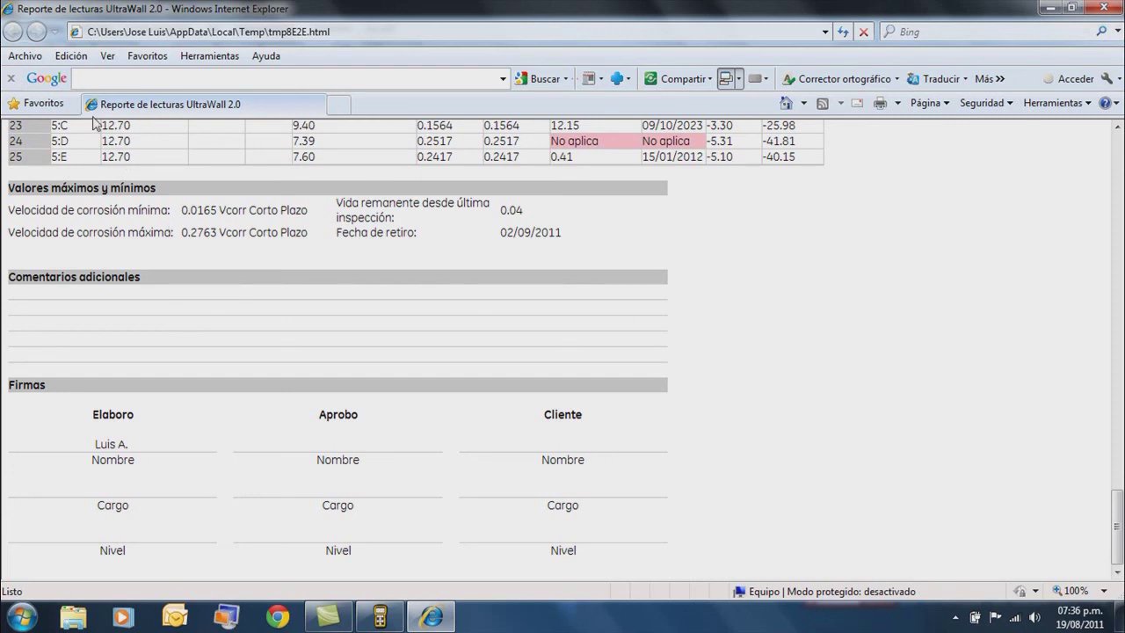
Return to UltraWall and select G125A.dmsdr, showing its readings marked Lectura Insertada.
{"action": "left_click", "coordinate": [381, 613]}
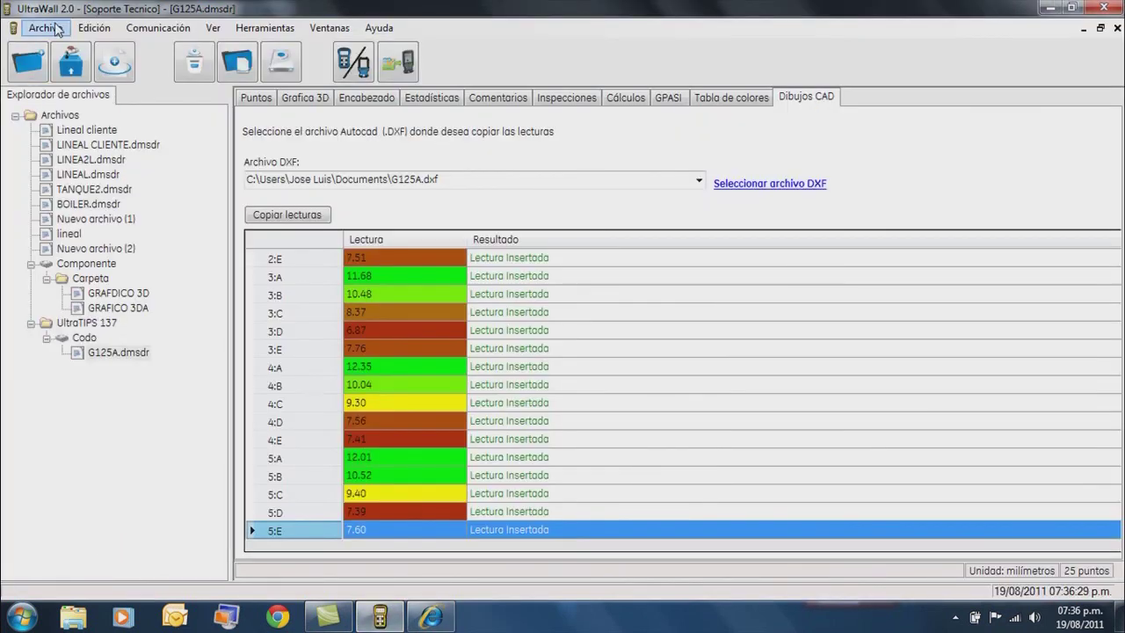
{"action": "left_click", "coordinate": [46, 28]}
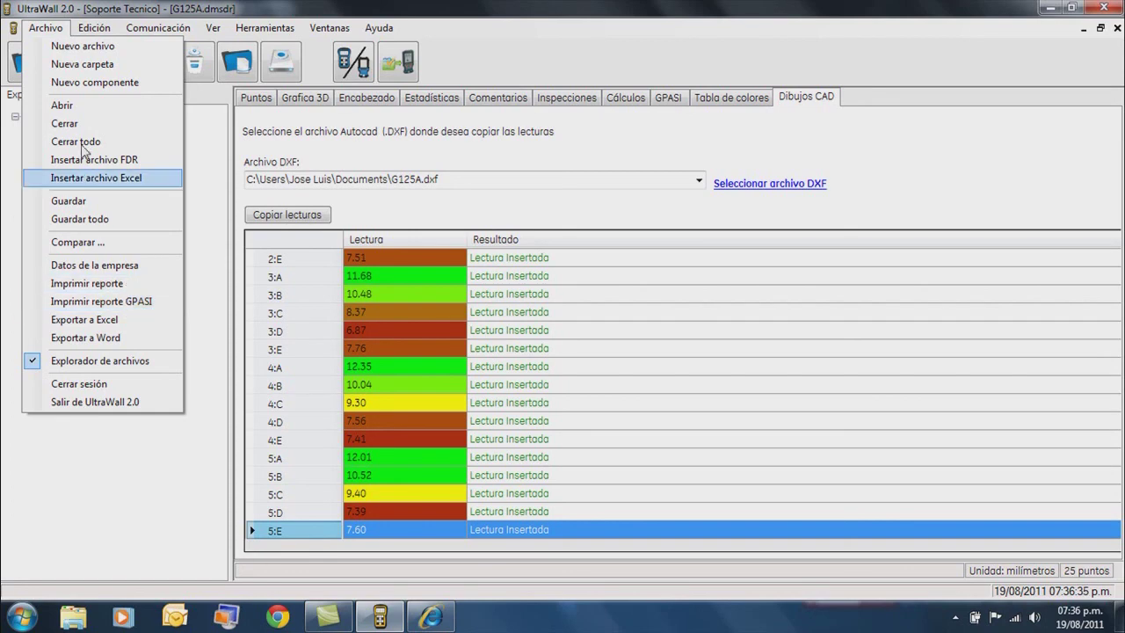
{"action": "left_click", "coordinate": [44, 30]}
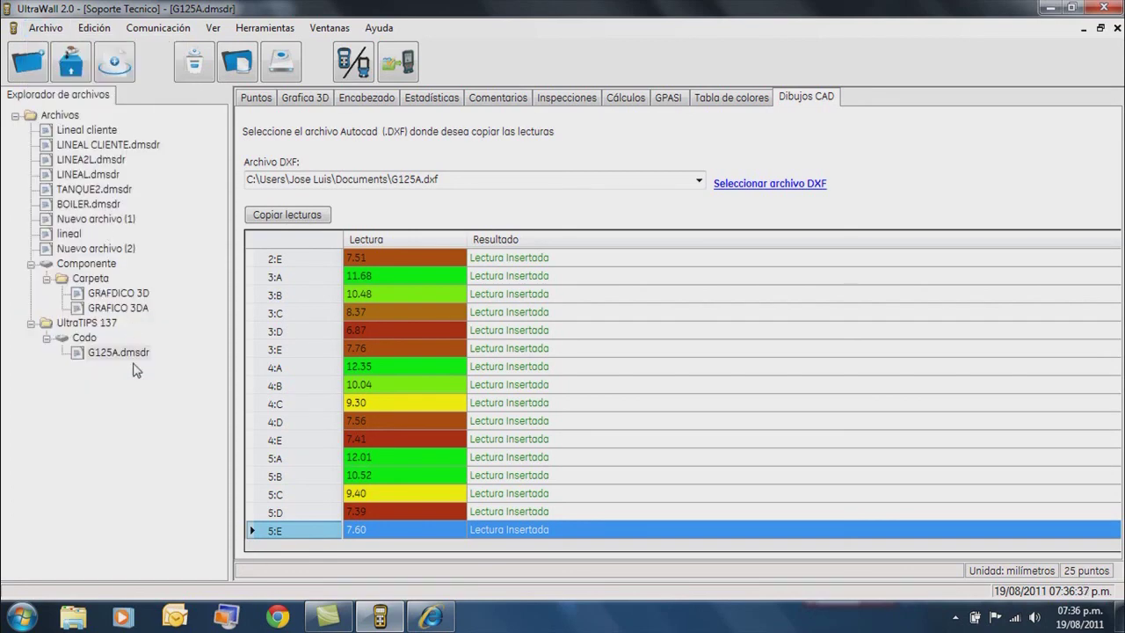
{"action": "left_click", "coordinate": [132, 360]}
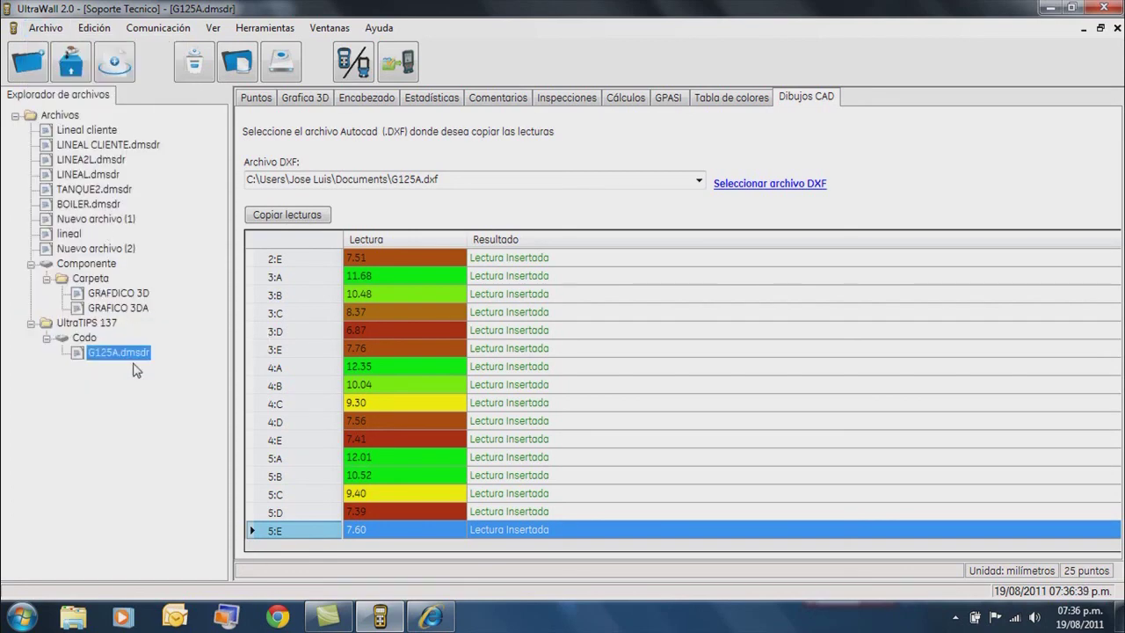